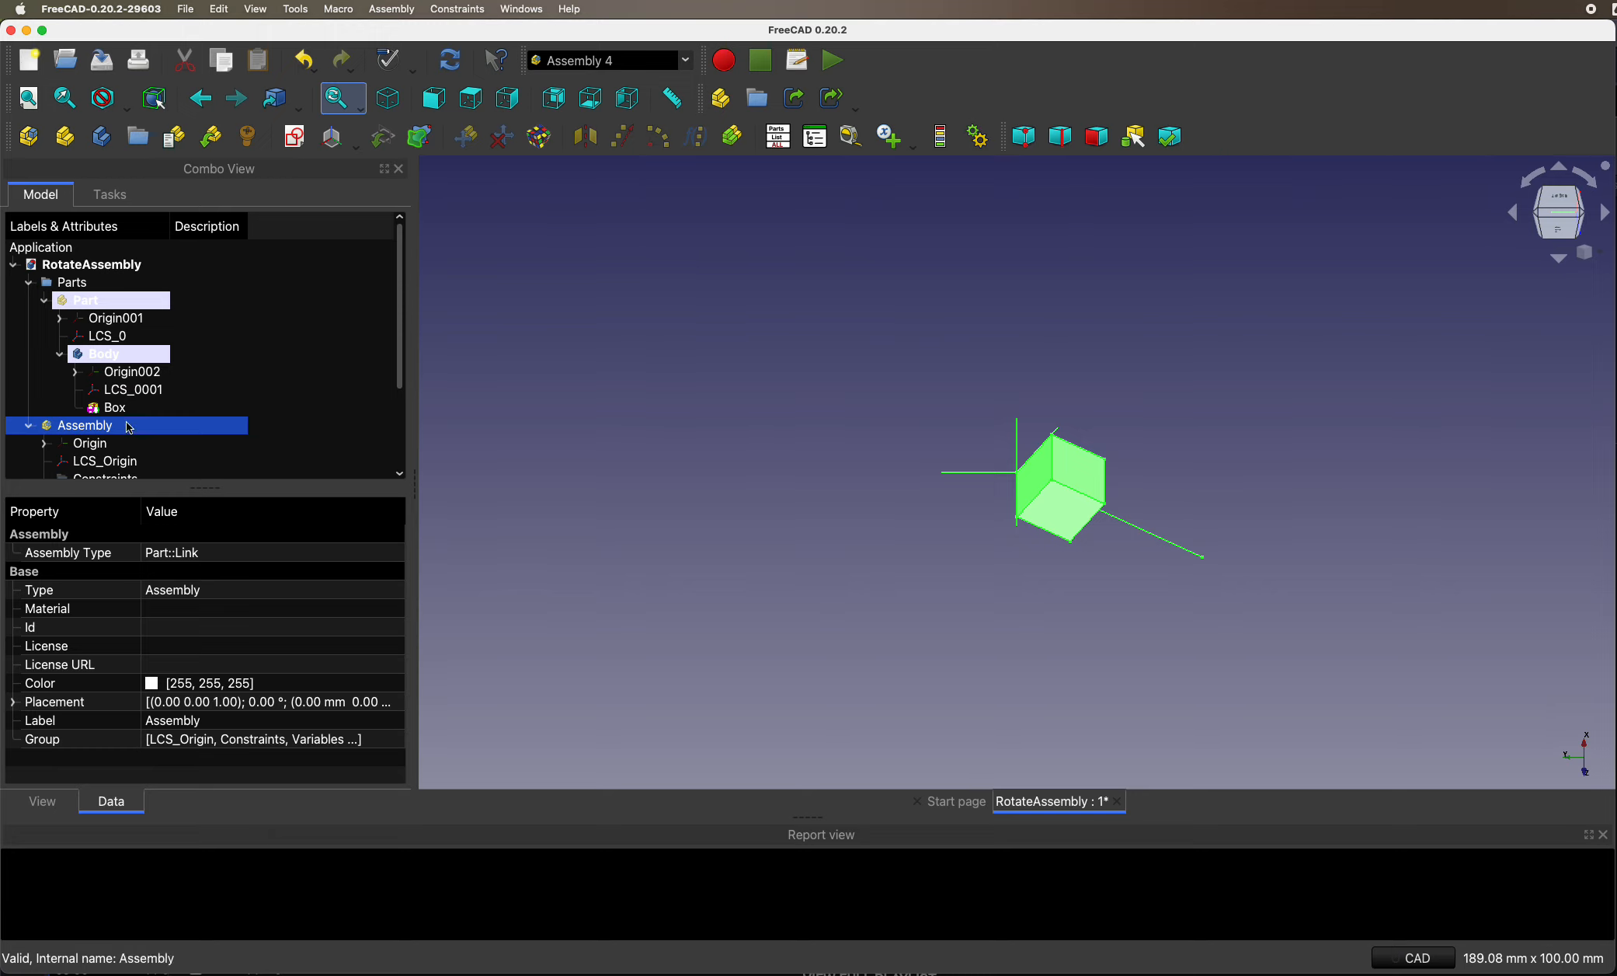
Animate the assembly with the Angle1 variable from 0 to 360, stop the rotation, and close the animation dialog
{"action": "left_click", "coordinate": [967, 632]}
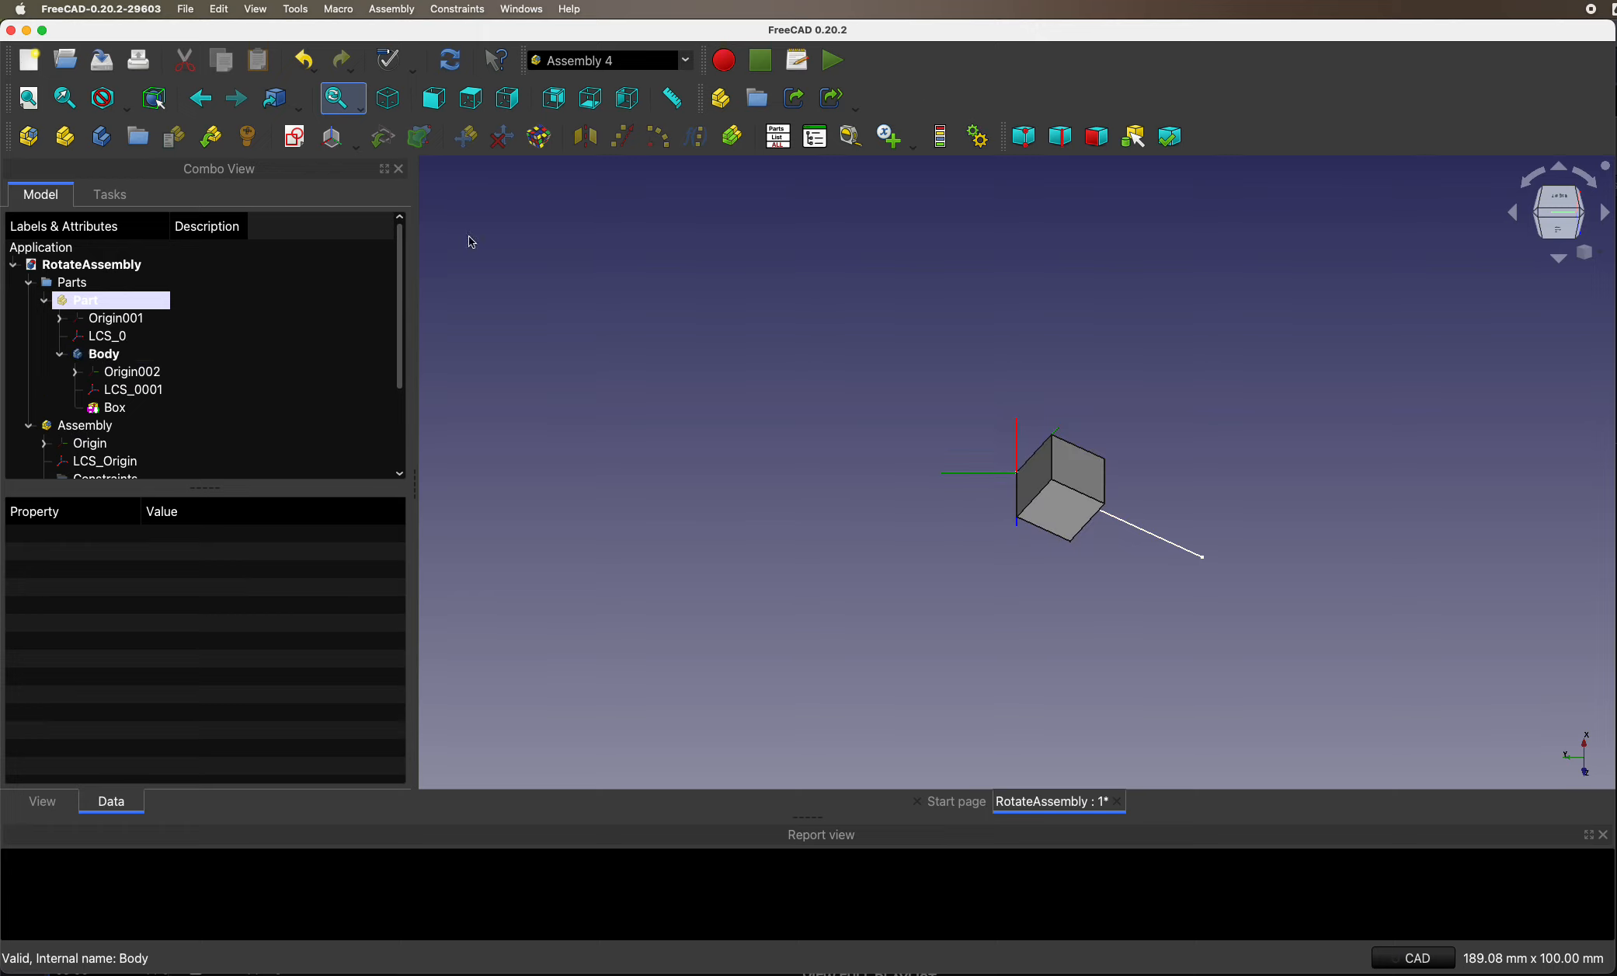
{"action": "left_click", "coordinate": [977, 136]}
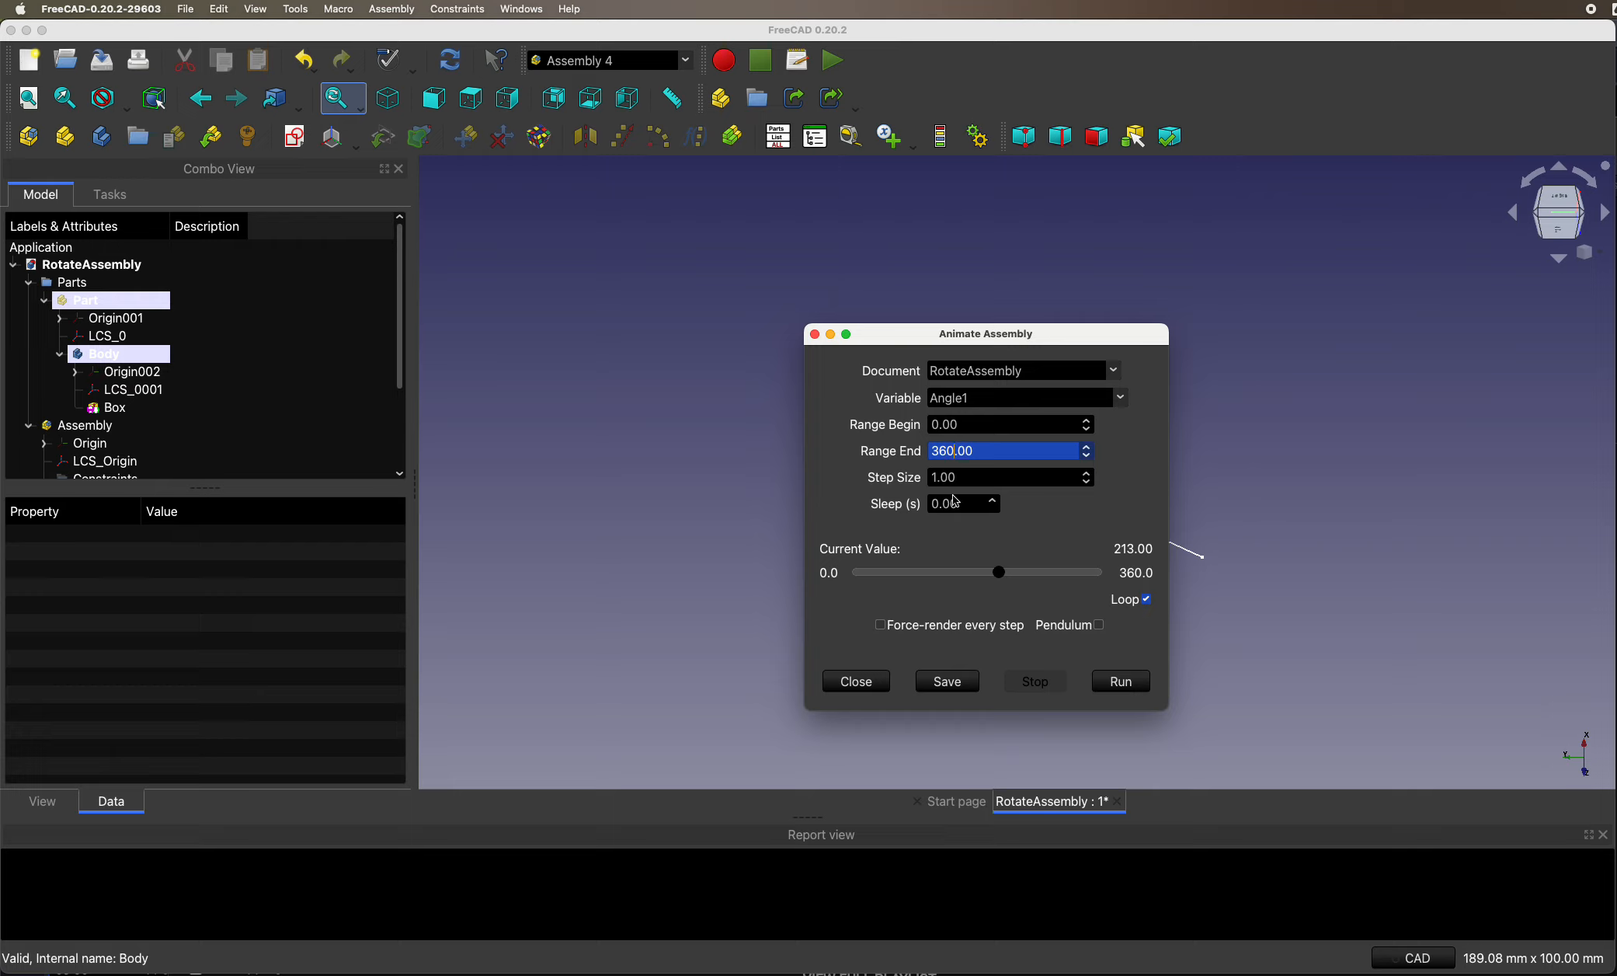
{"action": "left_click", "coordinate": [1119, 684]}
{"action": "left_click_drag", "start_coordinate": [968, 343], "coordinate": [657, 316]}
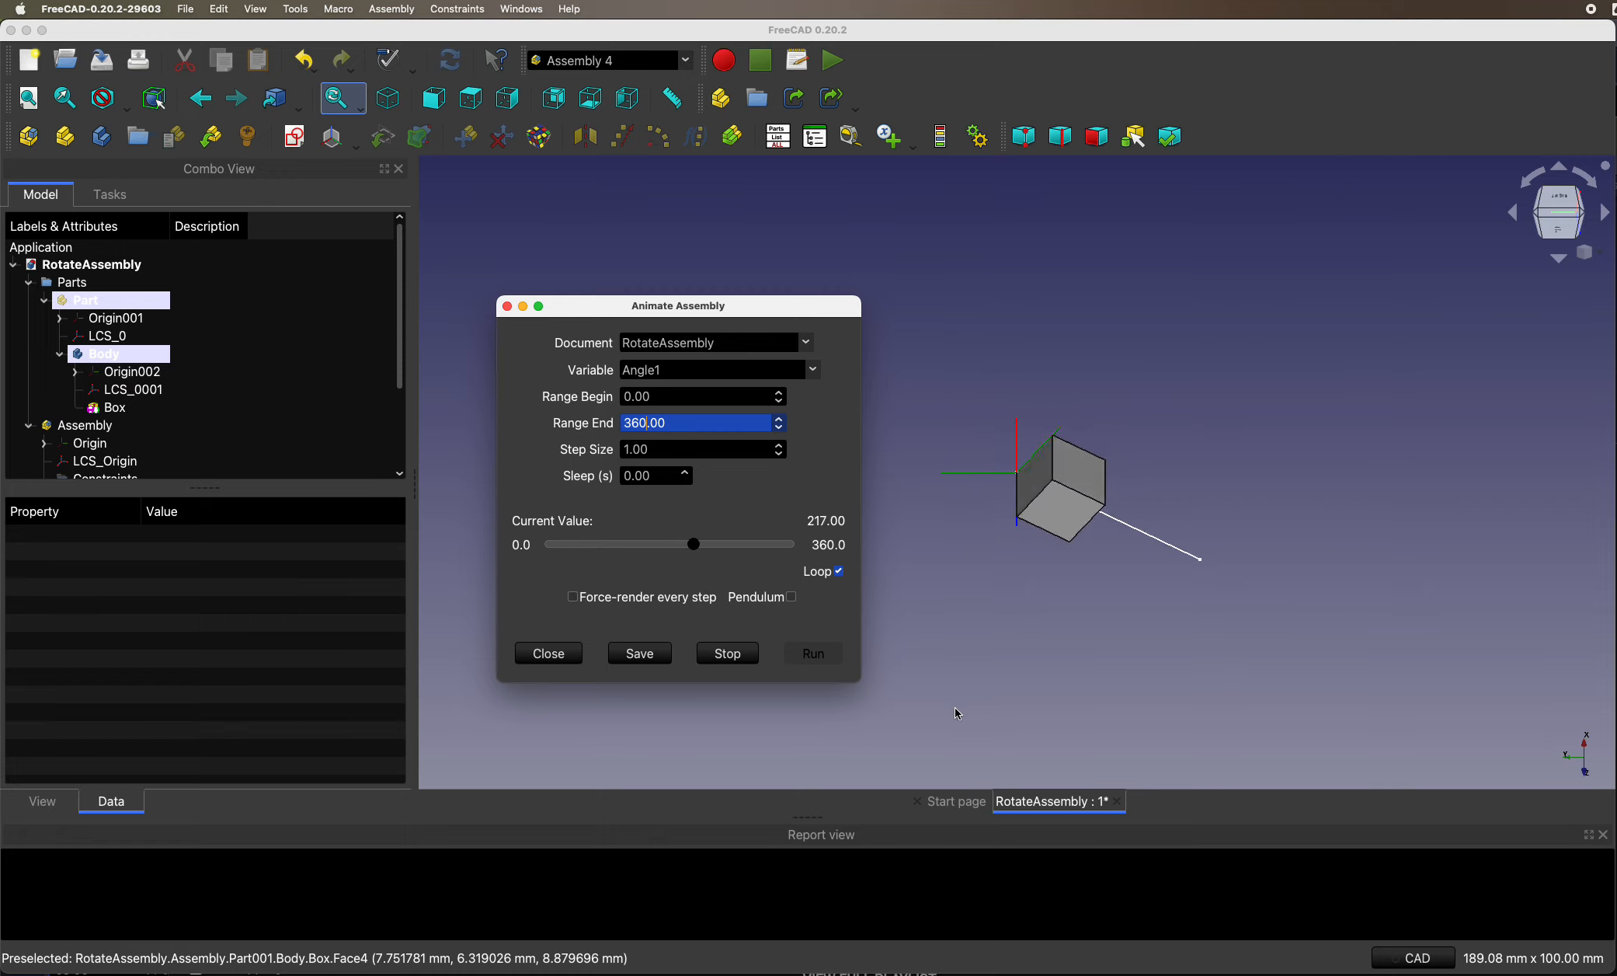
{"action": "left_click", "coordinate": [728, 654]}
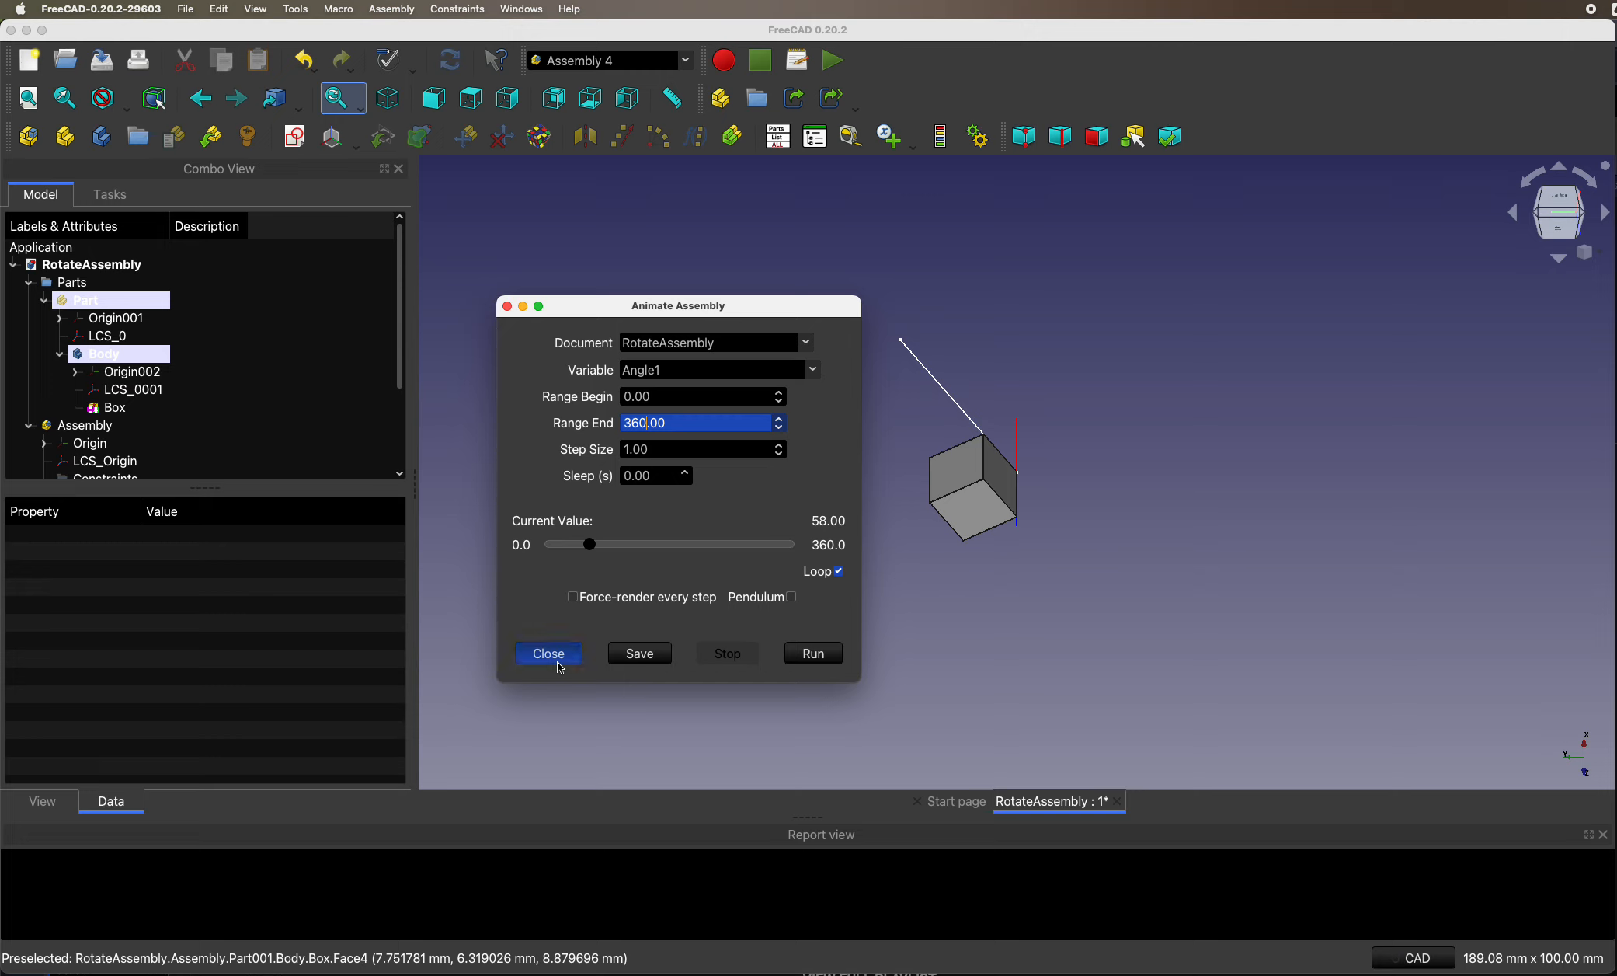
{"action": "left_click", "coordinate": [558, 657]}
Assign the formula 58.00 to the Angle1 variable of the assembly
{"action": "scroll", "coordinate": [208, 363], "scroll_direction": "down", "scroll_amount": 3}
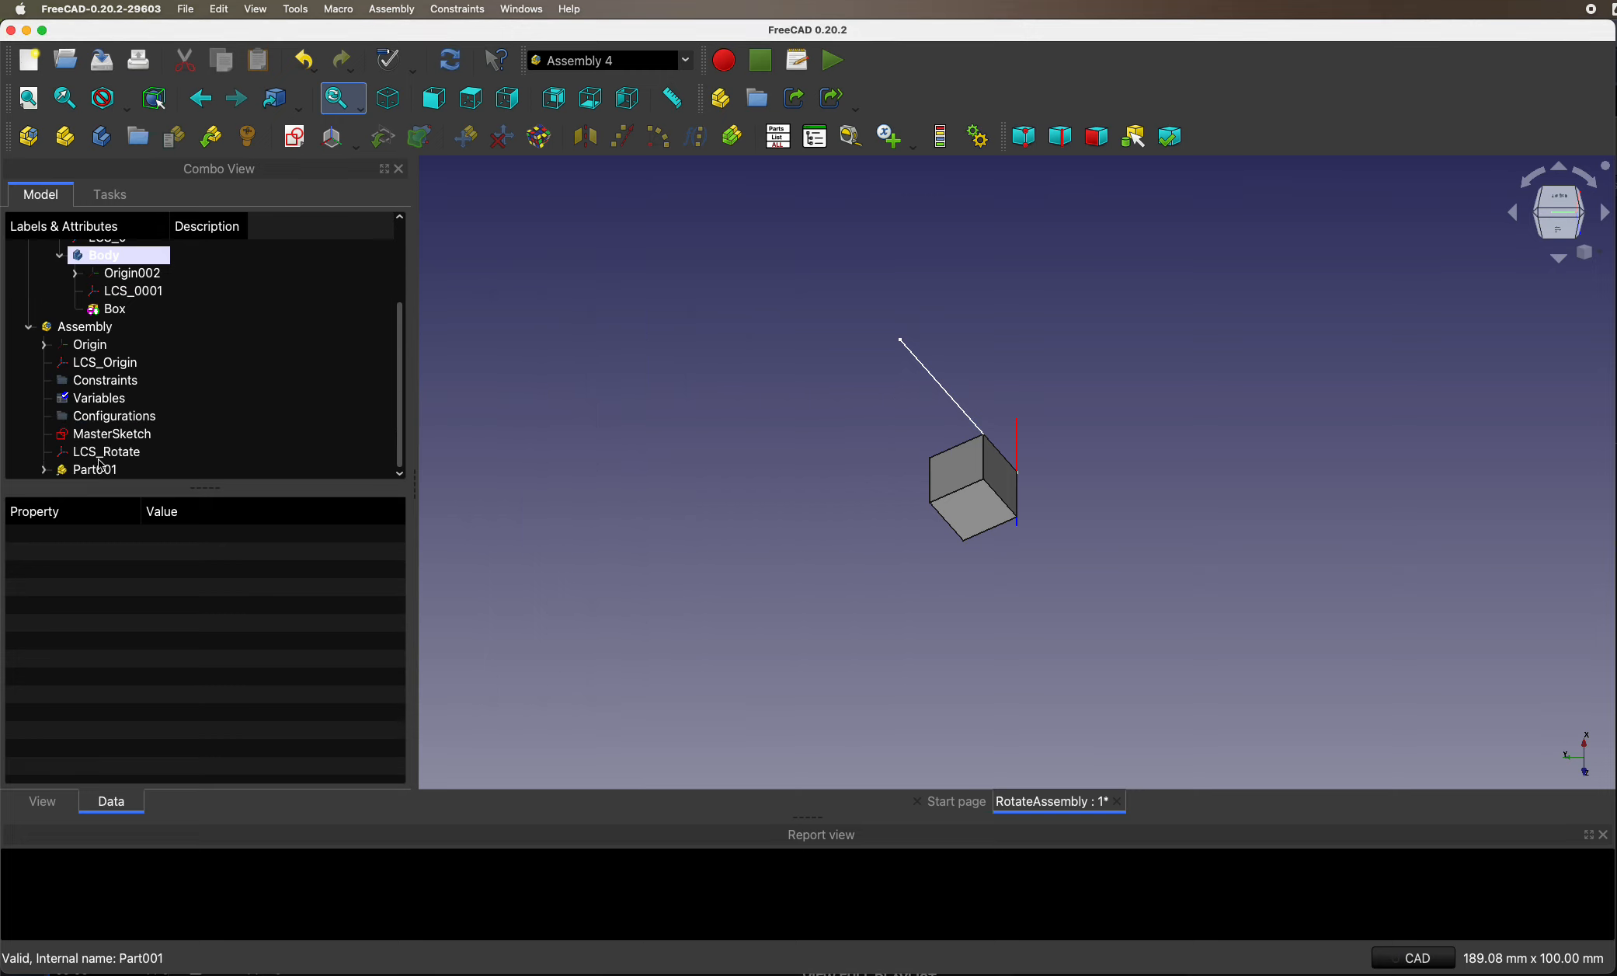
{"action": "left_click", "coordinate": [87, 398]}
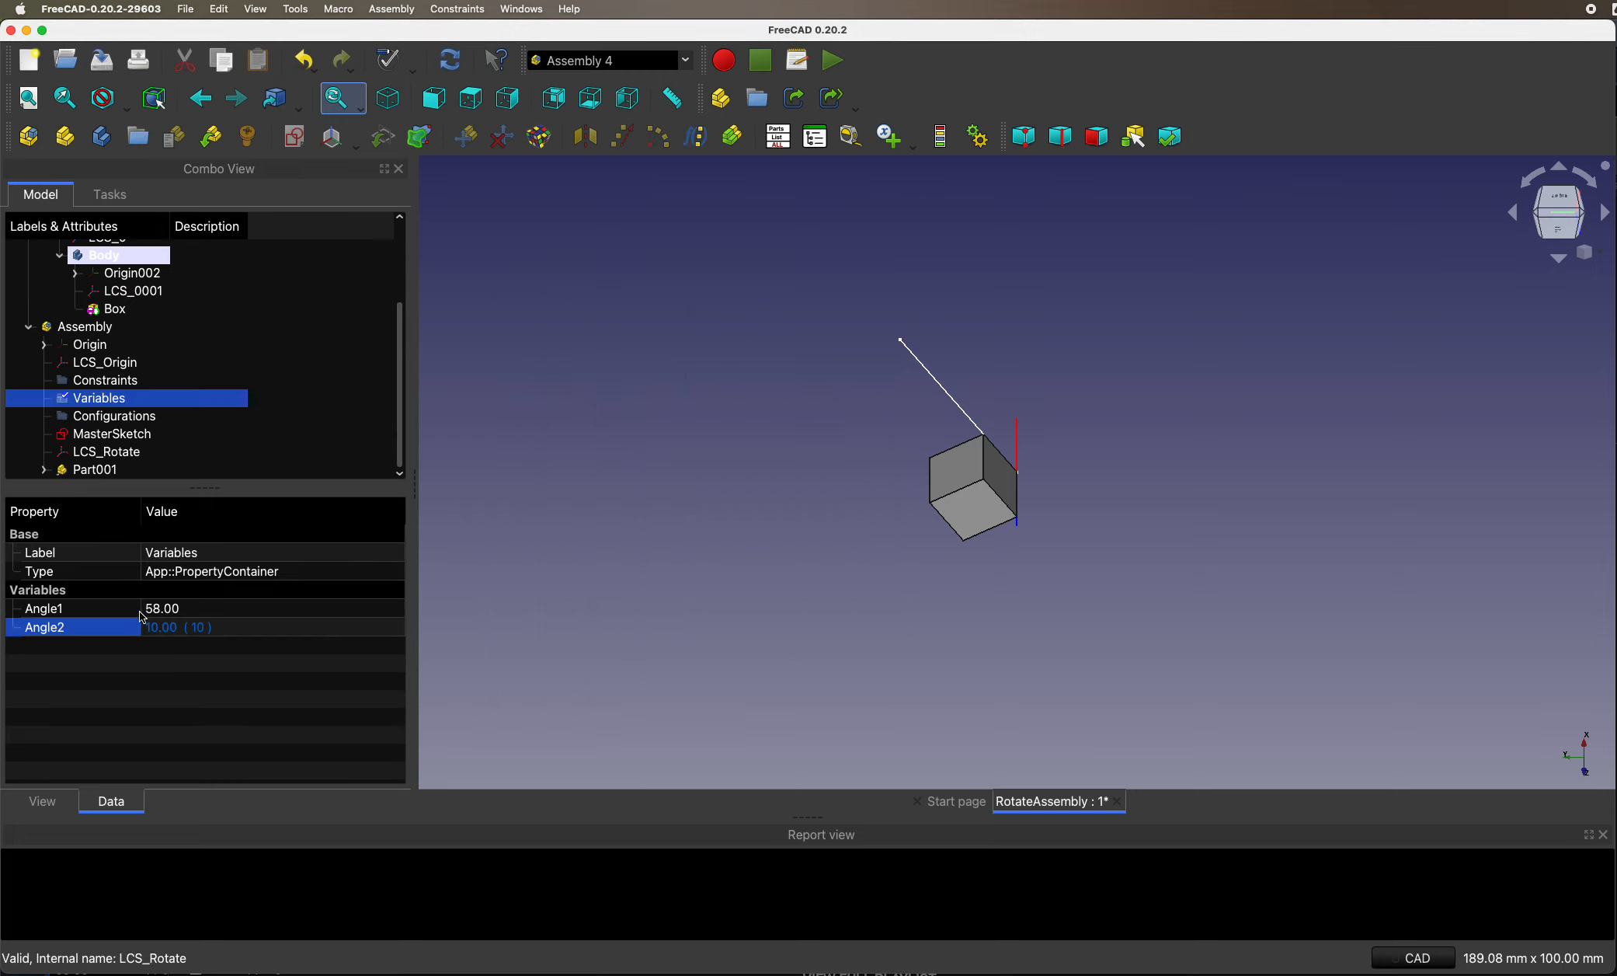
{"action": "left_click", "coordinate": [189, 611]}
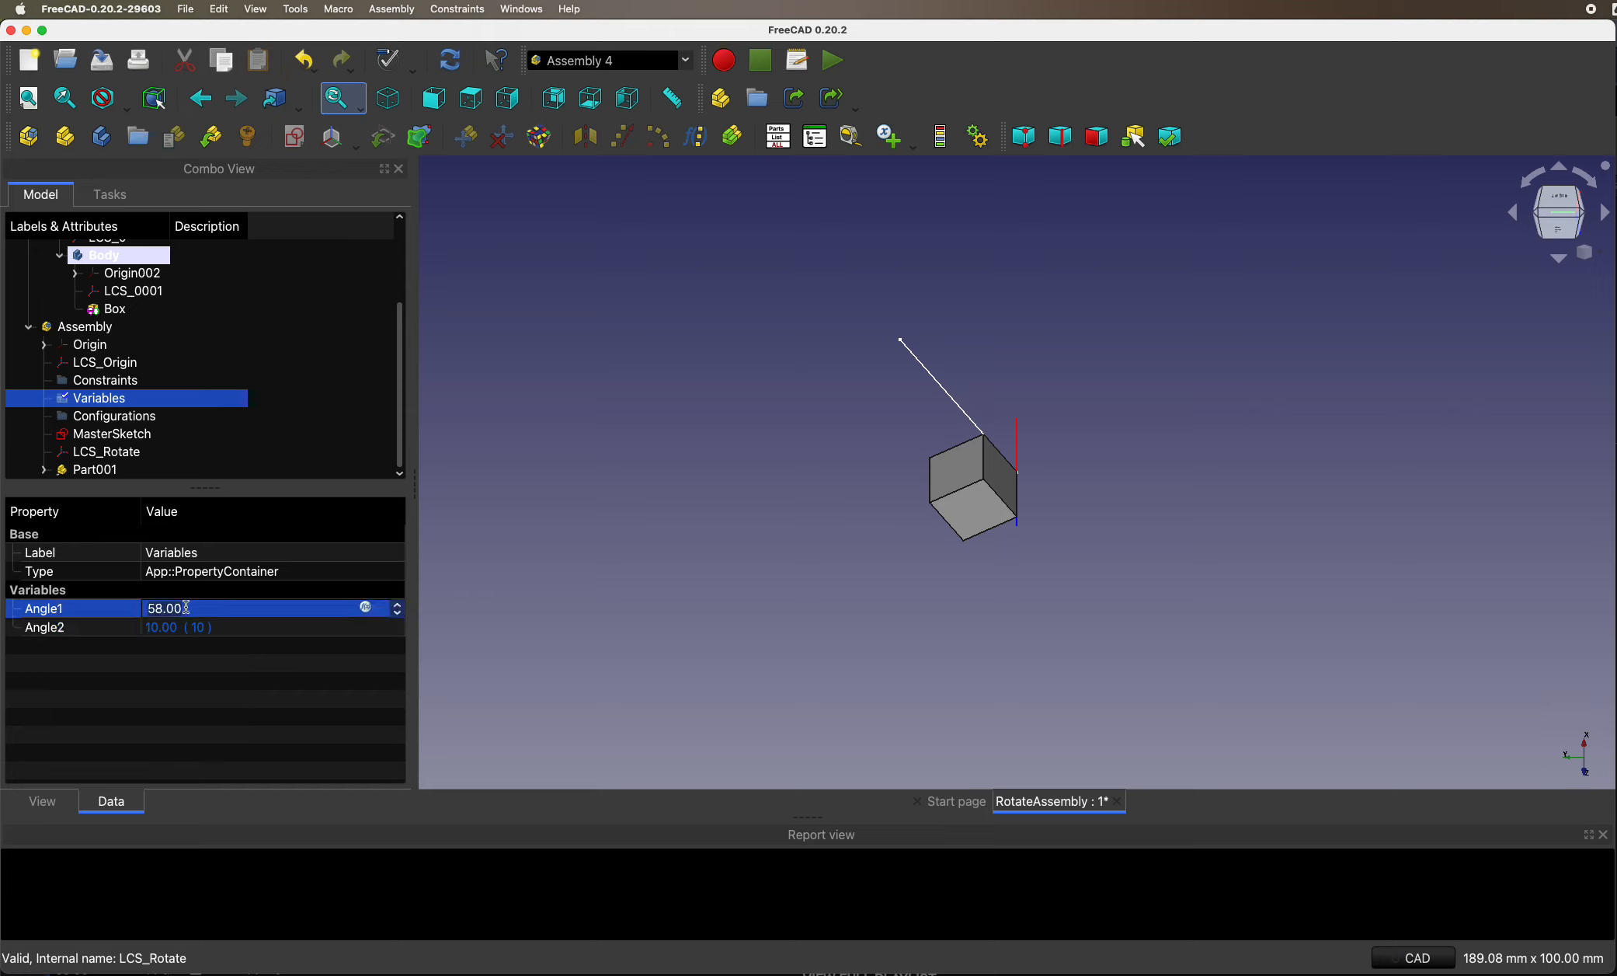
{"action": "left_click", "coordinate": [367, 608]}
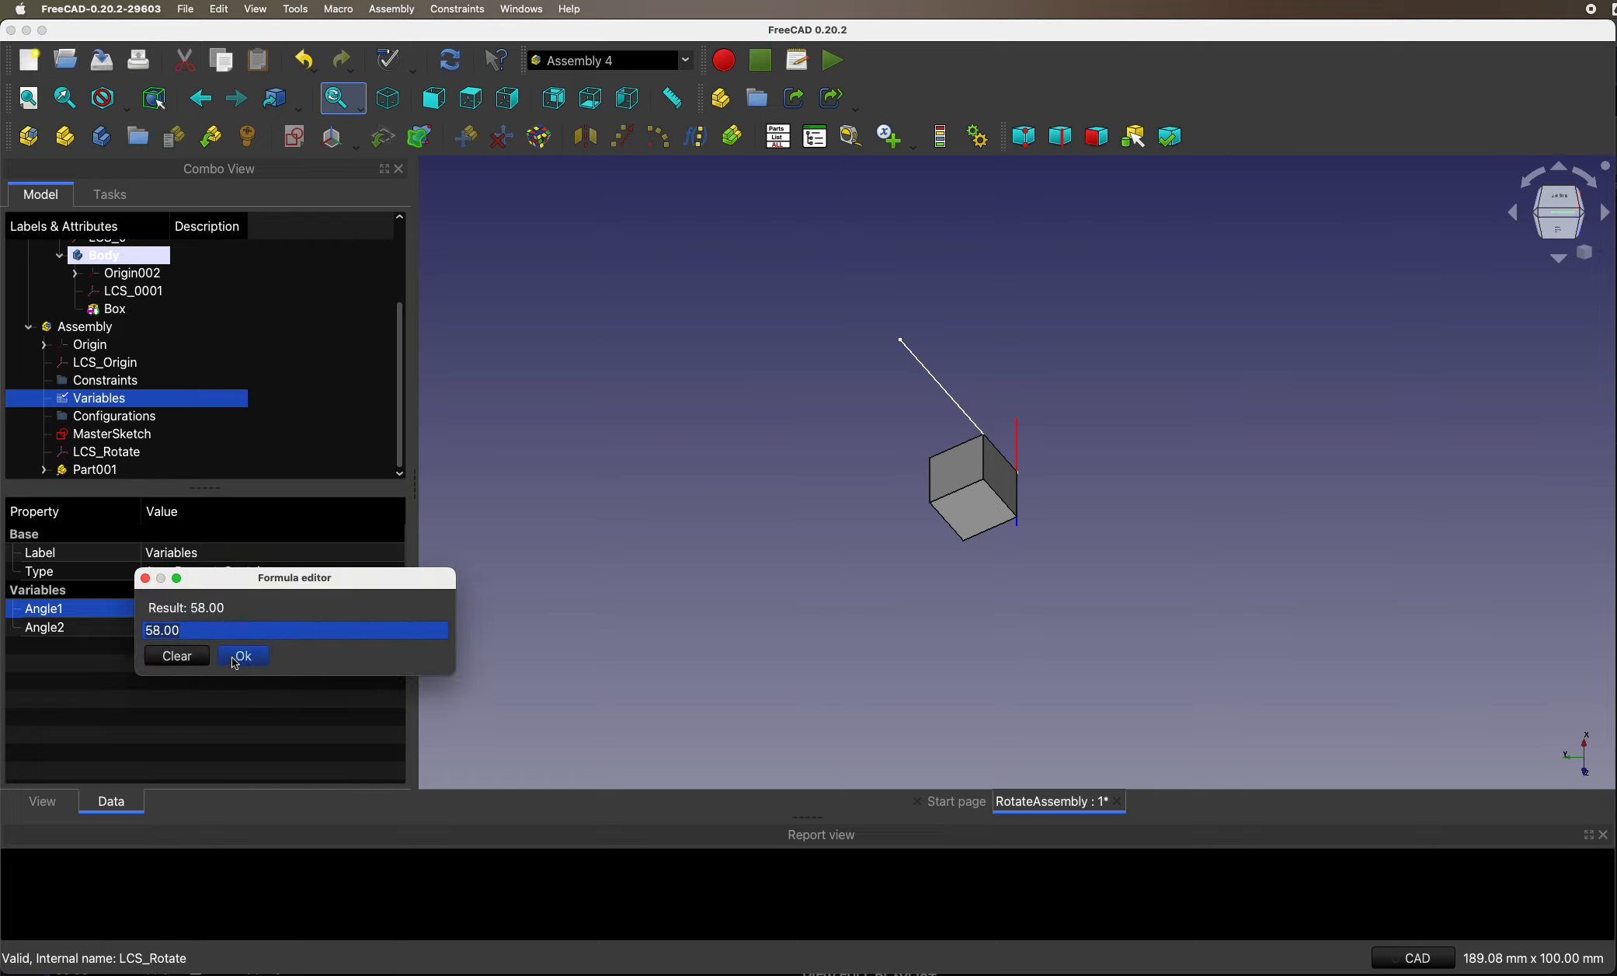
{"action": "left_click", "coordinate": [244, 656]}
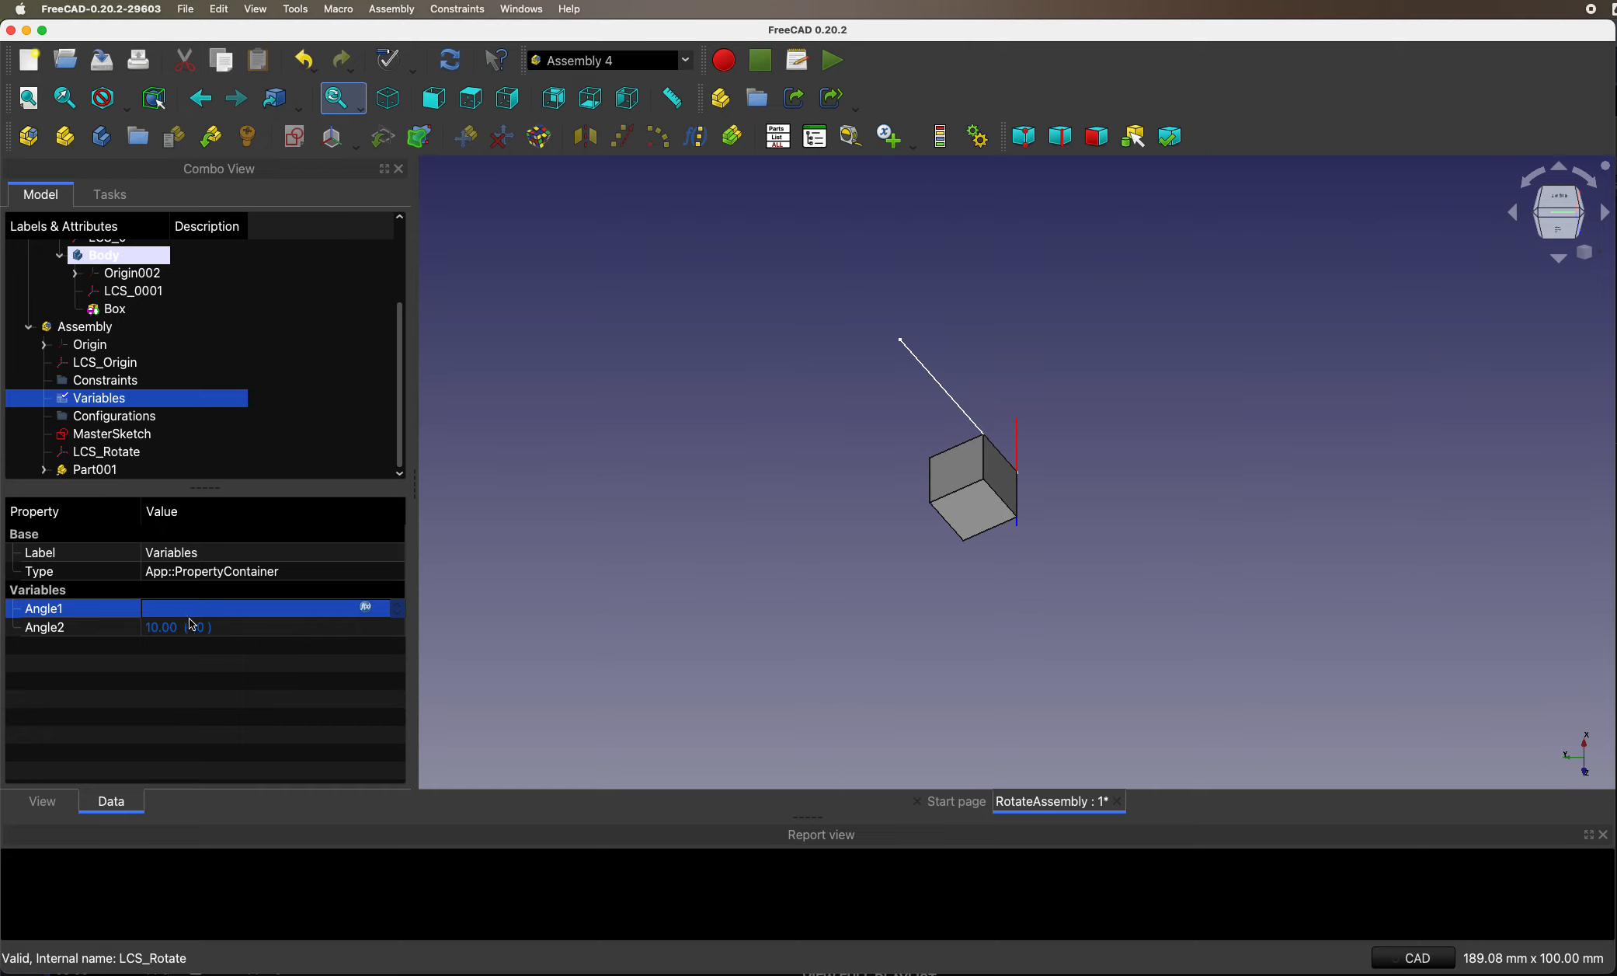
{"action": "left_click", "coordinate": [235, 705]}
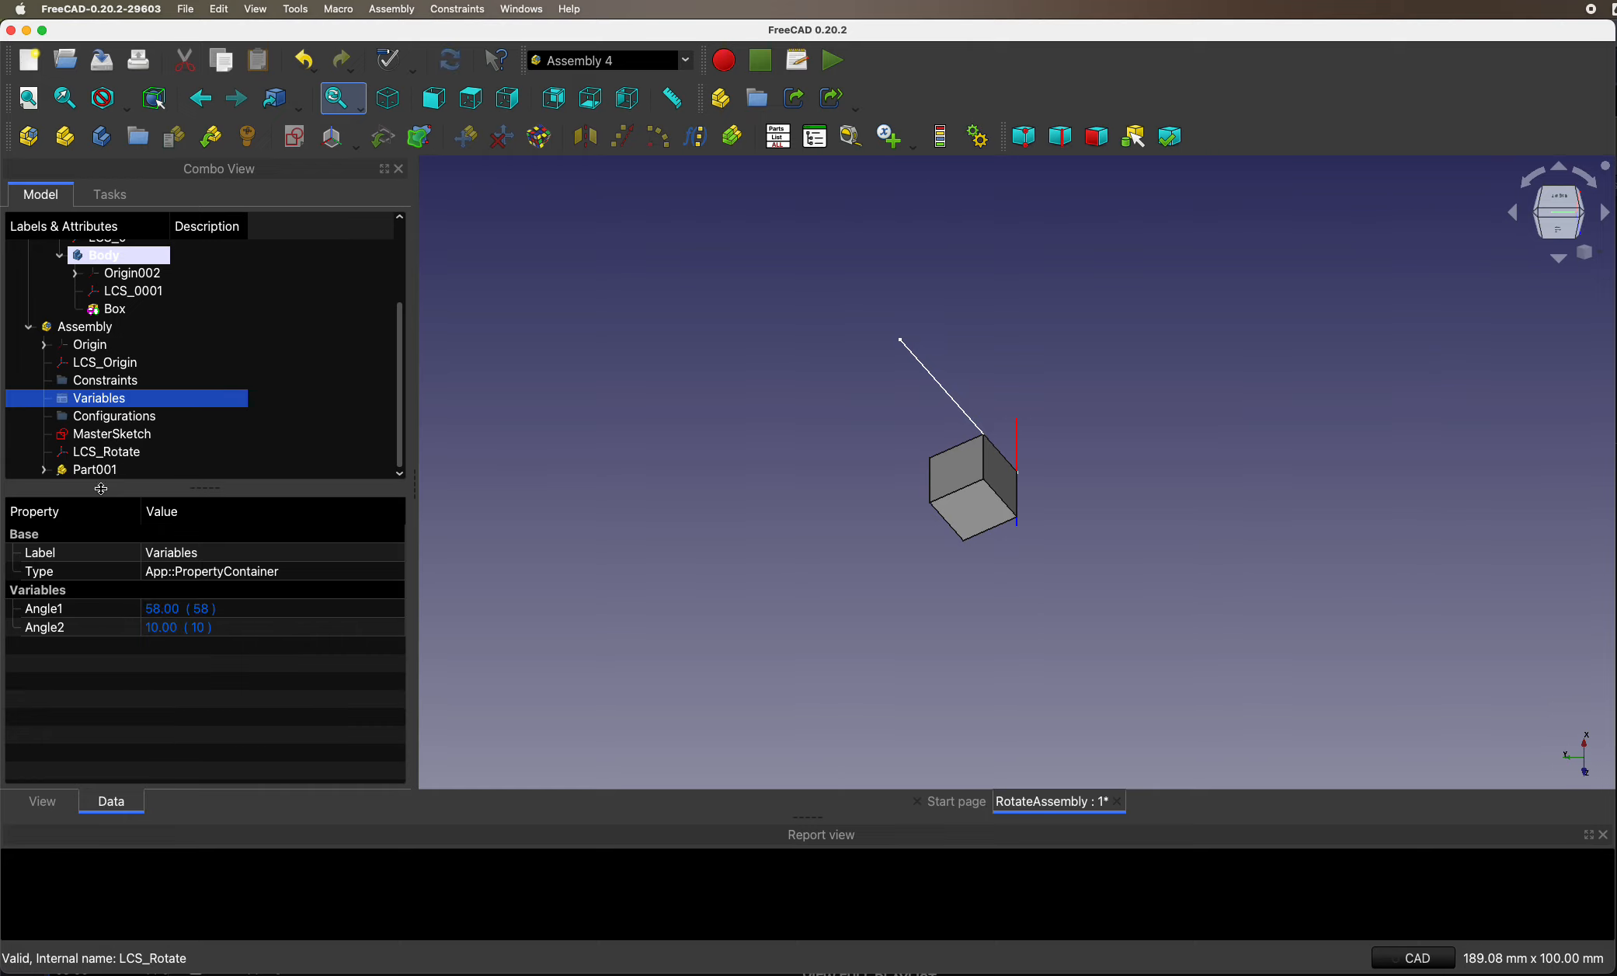
Try to animate the assembly using Angle1 with its formula in place, keeping the dialog clear of the cube, and close the dialog
{"action": "left_click", "coordinate": [979, 137]}
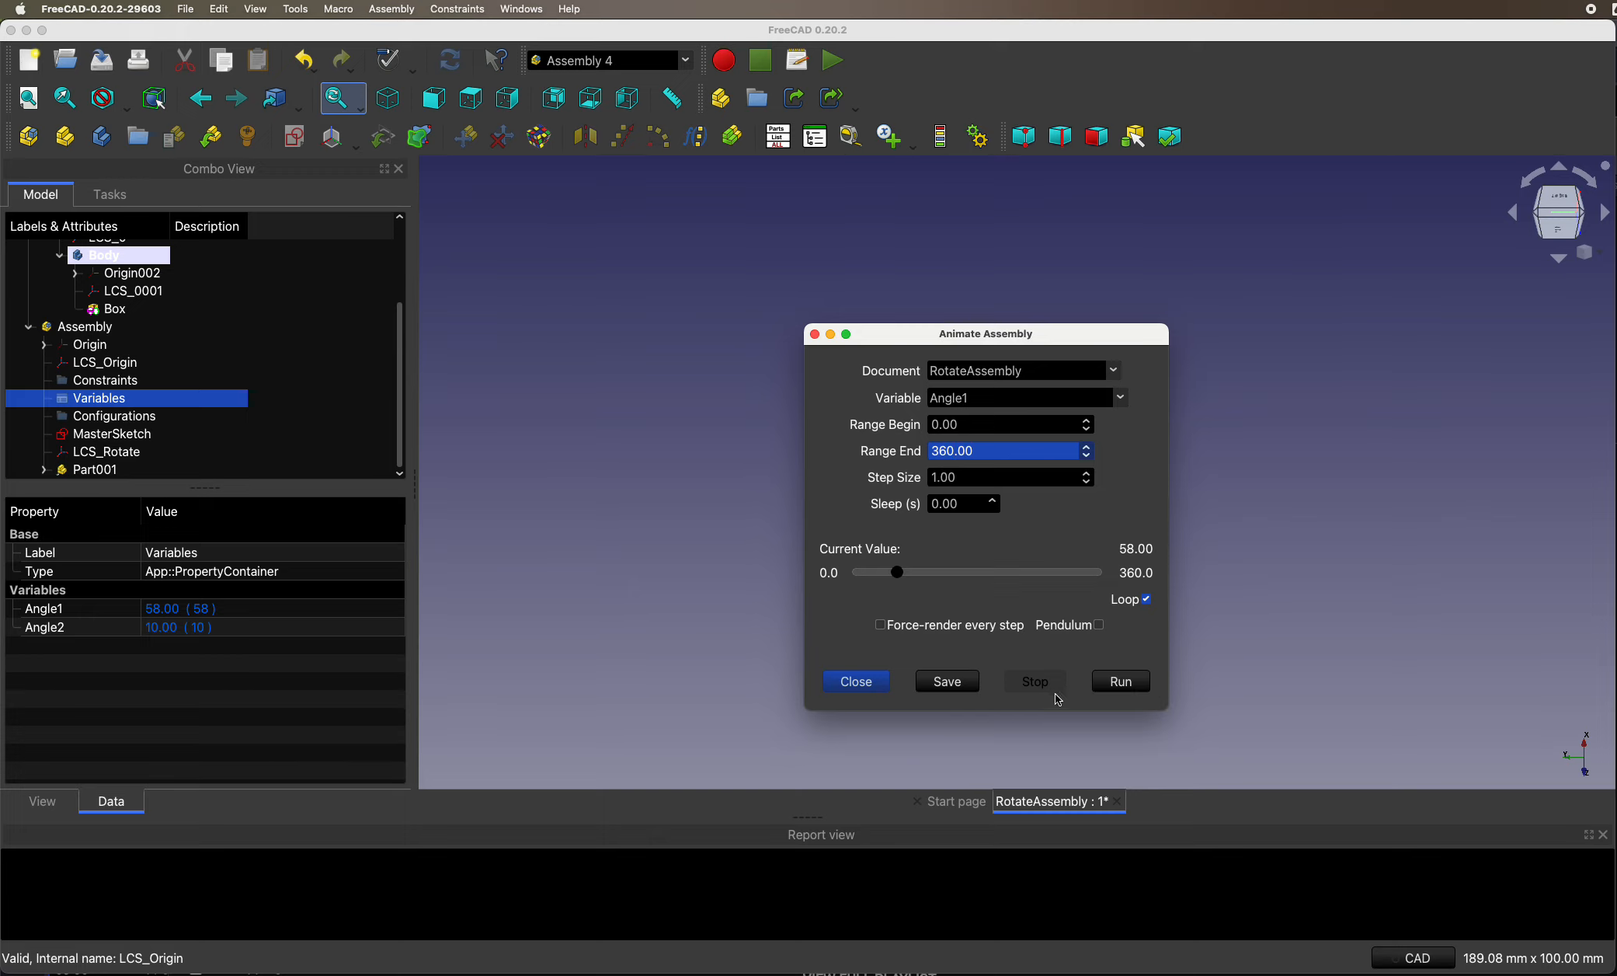
{"action": "left_click", "coordinate": [1103, 689]}
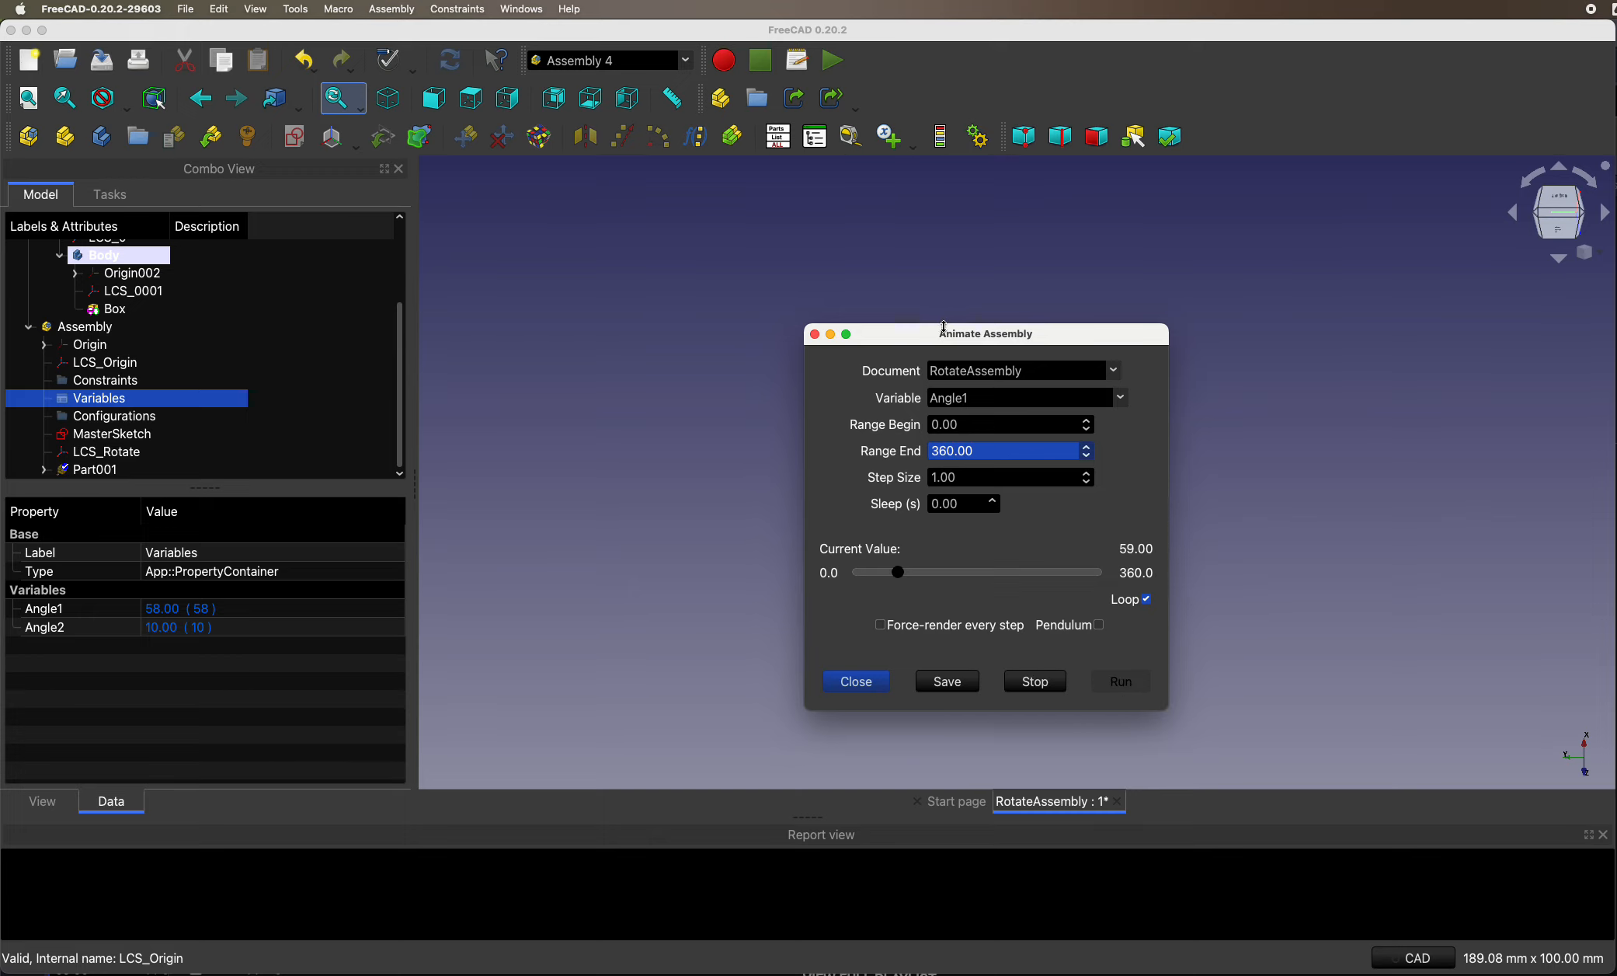
{"action": "left_click_drag", "start_coordinate": [947, 342], "coordinate": [612, 274]}
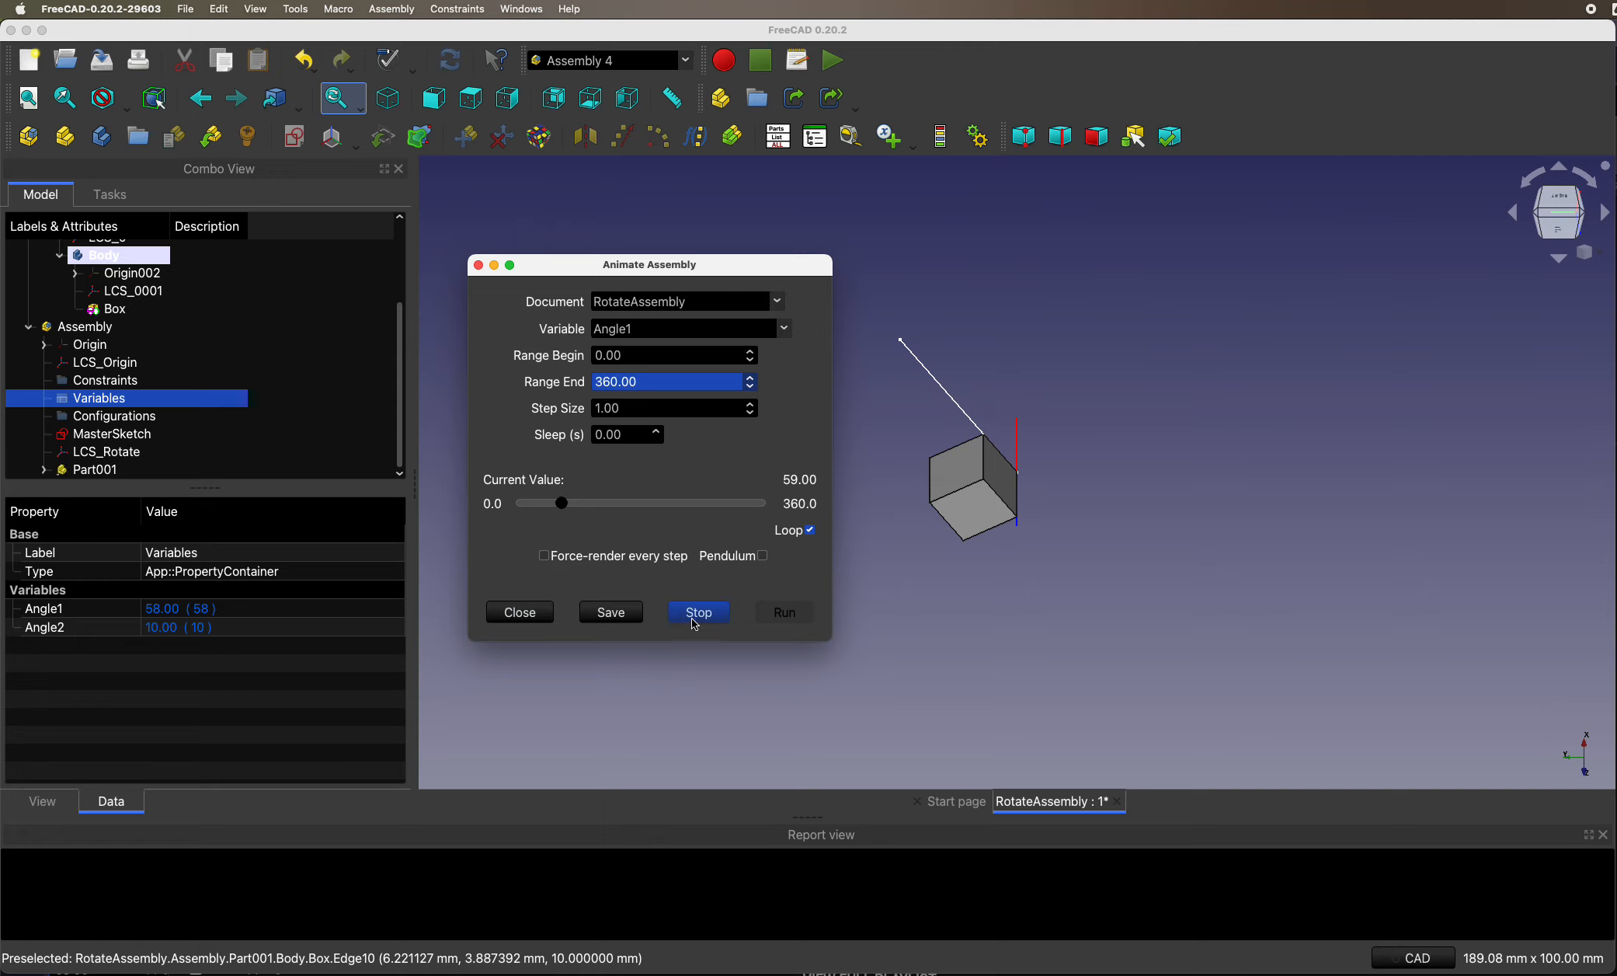
{"action": "left_click", "coordinate": [541, 619]}
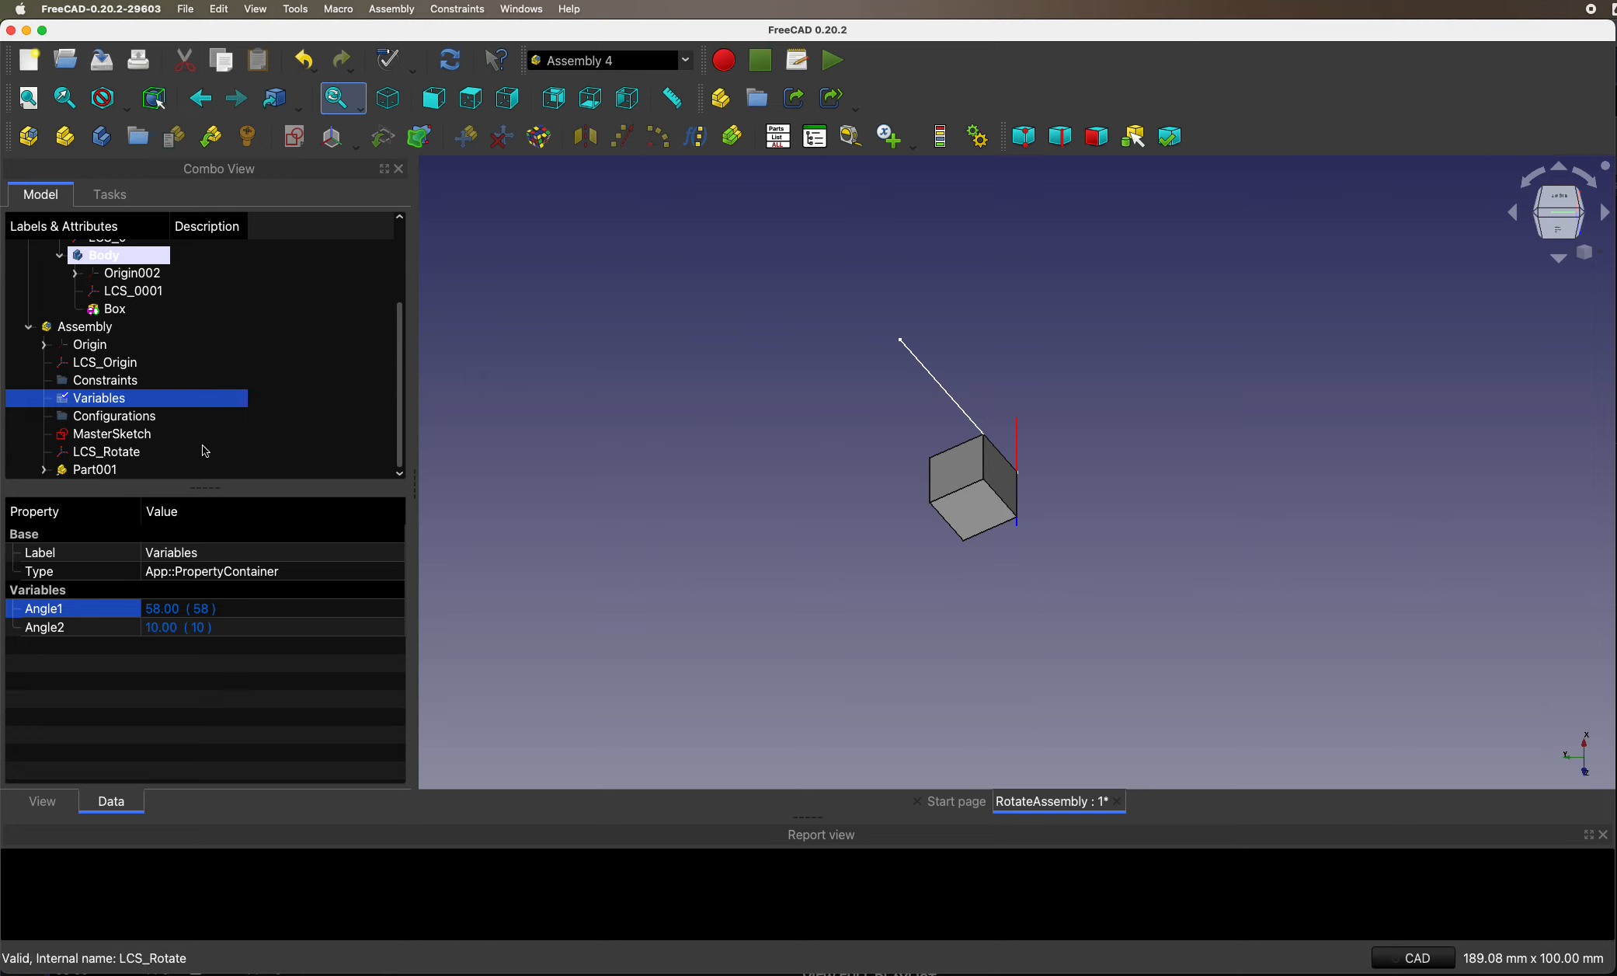
Clear the formula from the Angle1 variable
{"action": "left_click", "coordinate": [177, 618]}
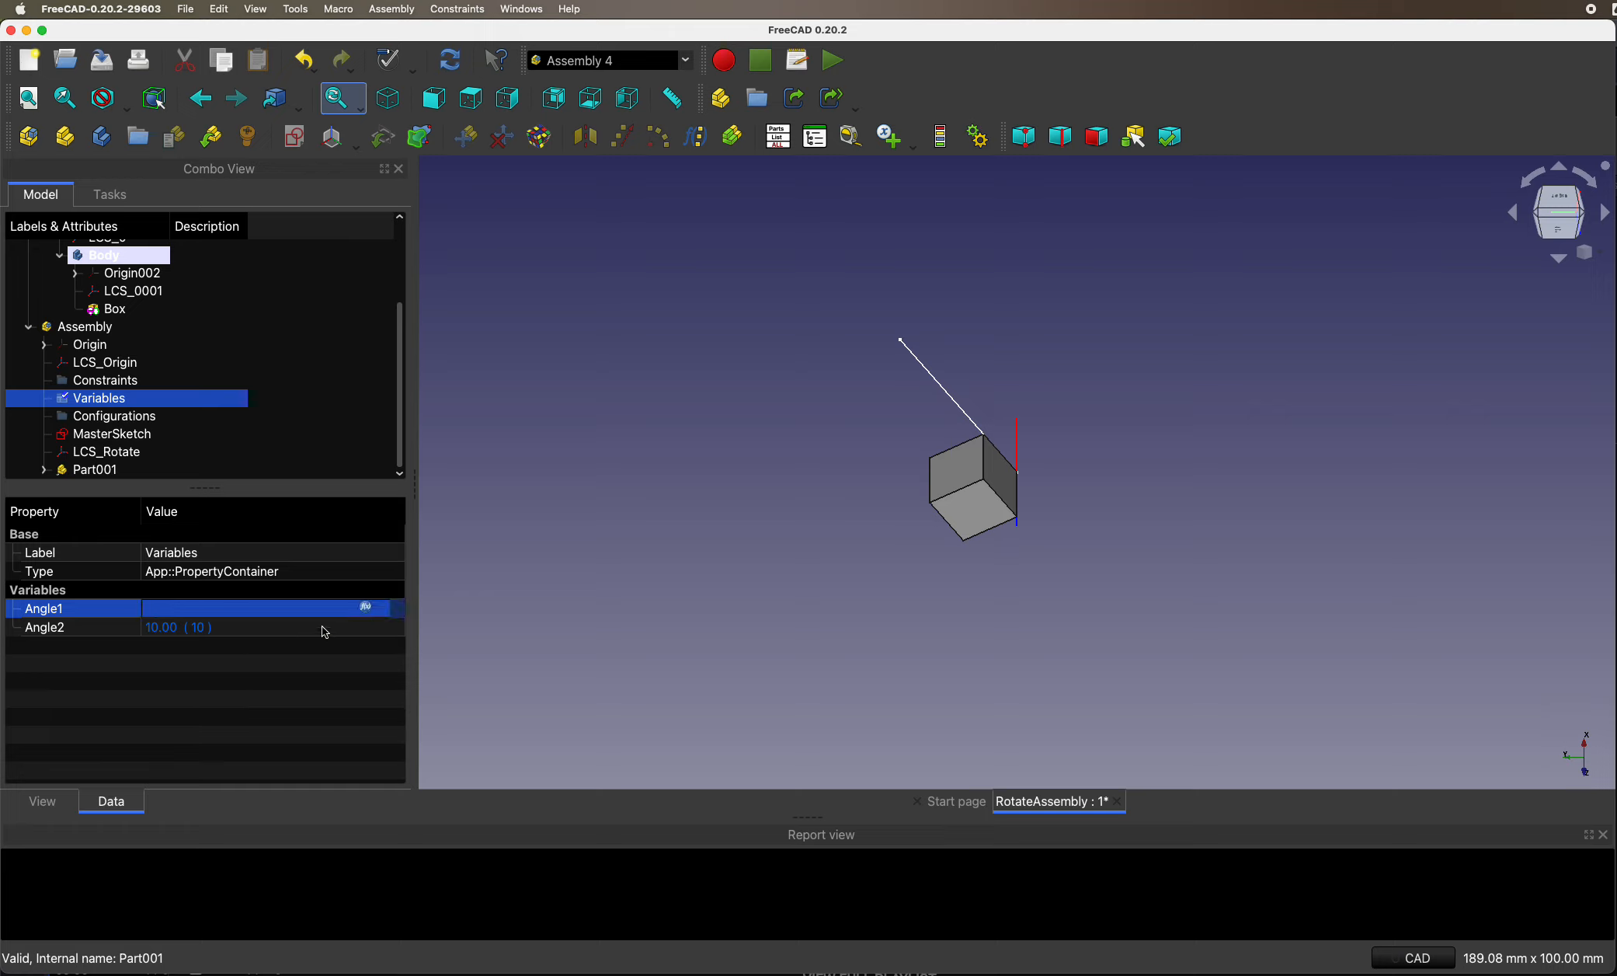
{"action": "left_click", "coordinate": [366, 609]}
{"action": "left_click", "coordinate": [177, 657]}
Run the Angle1 animation again without the formula, stop it, and close the animation dialog
{"action": "left_click", "coordinate": [977, 136]}
{"action": "left_click", "coordinate": [1119, 681]}
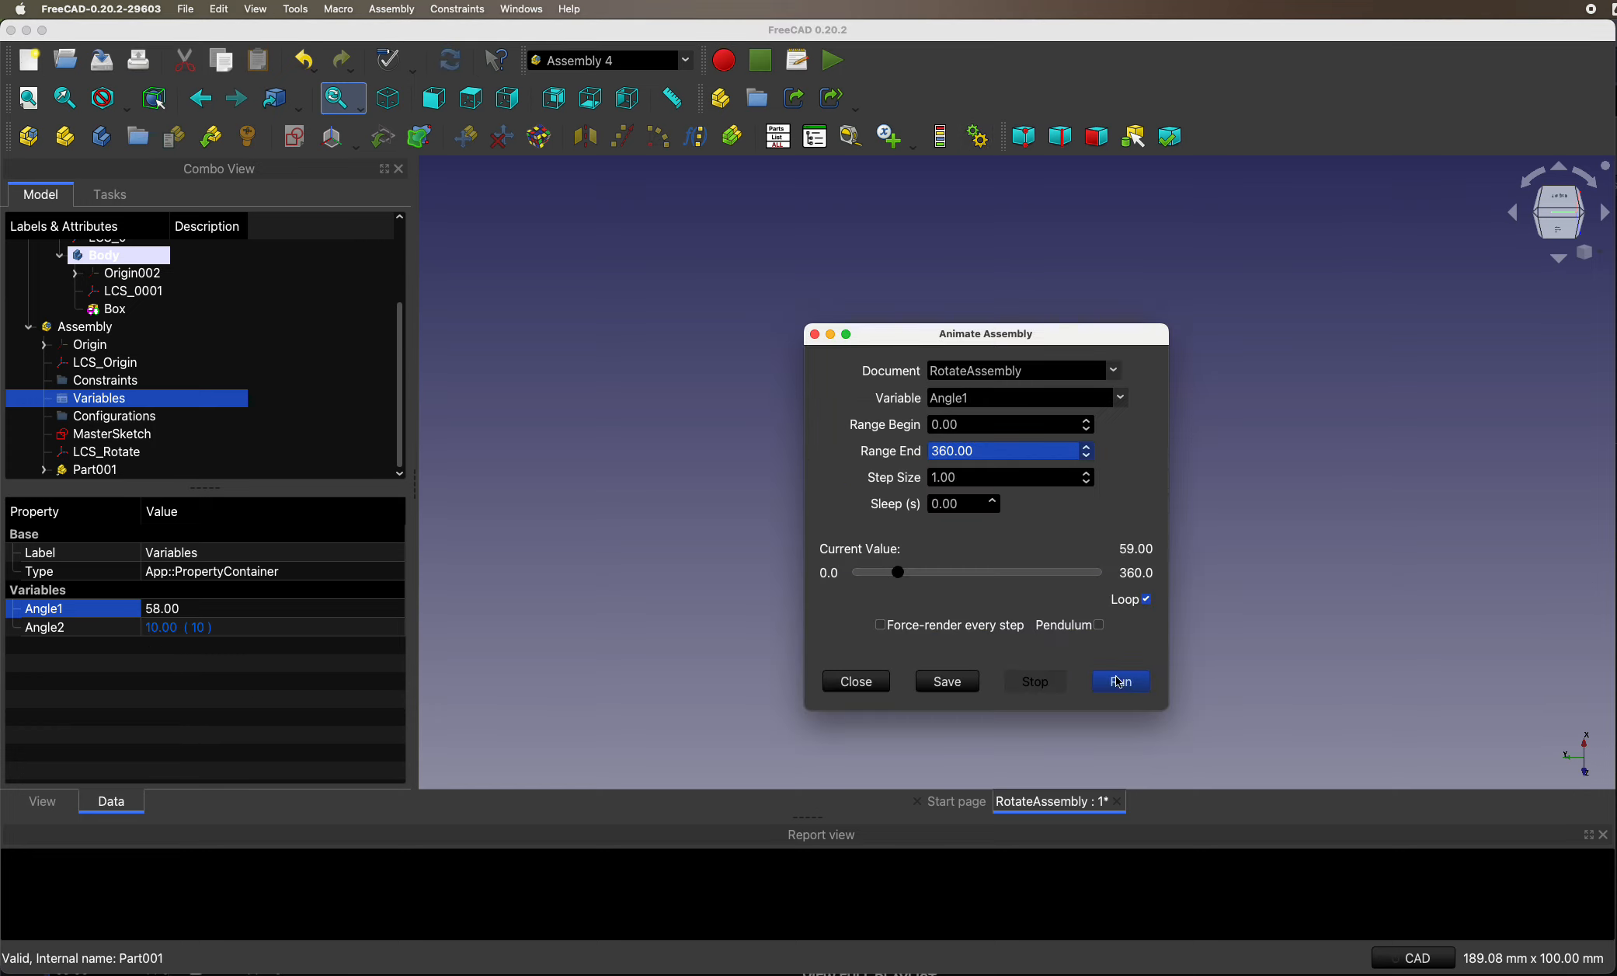
{"action": "left_click_drag", "start_coordinate": [1002, 334], "coordinate": [709, 321]}
{"action": "left_click", "coordinate": [742, 668]}
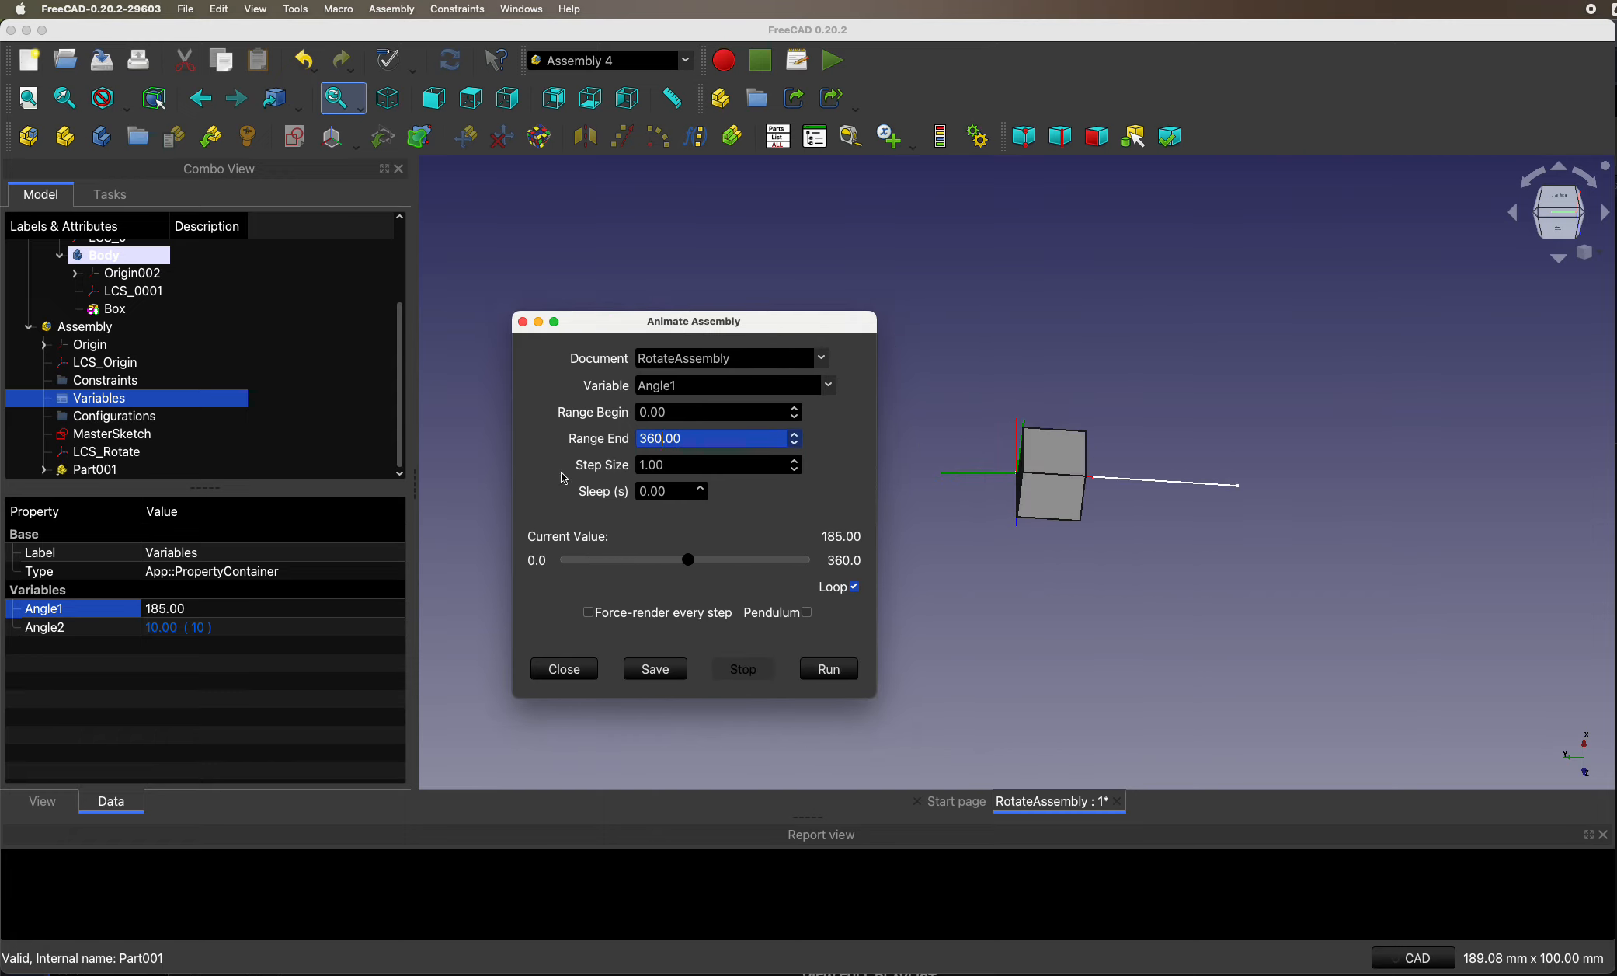
{"action": "left_click", "coordinate": [522, 323]}
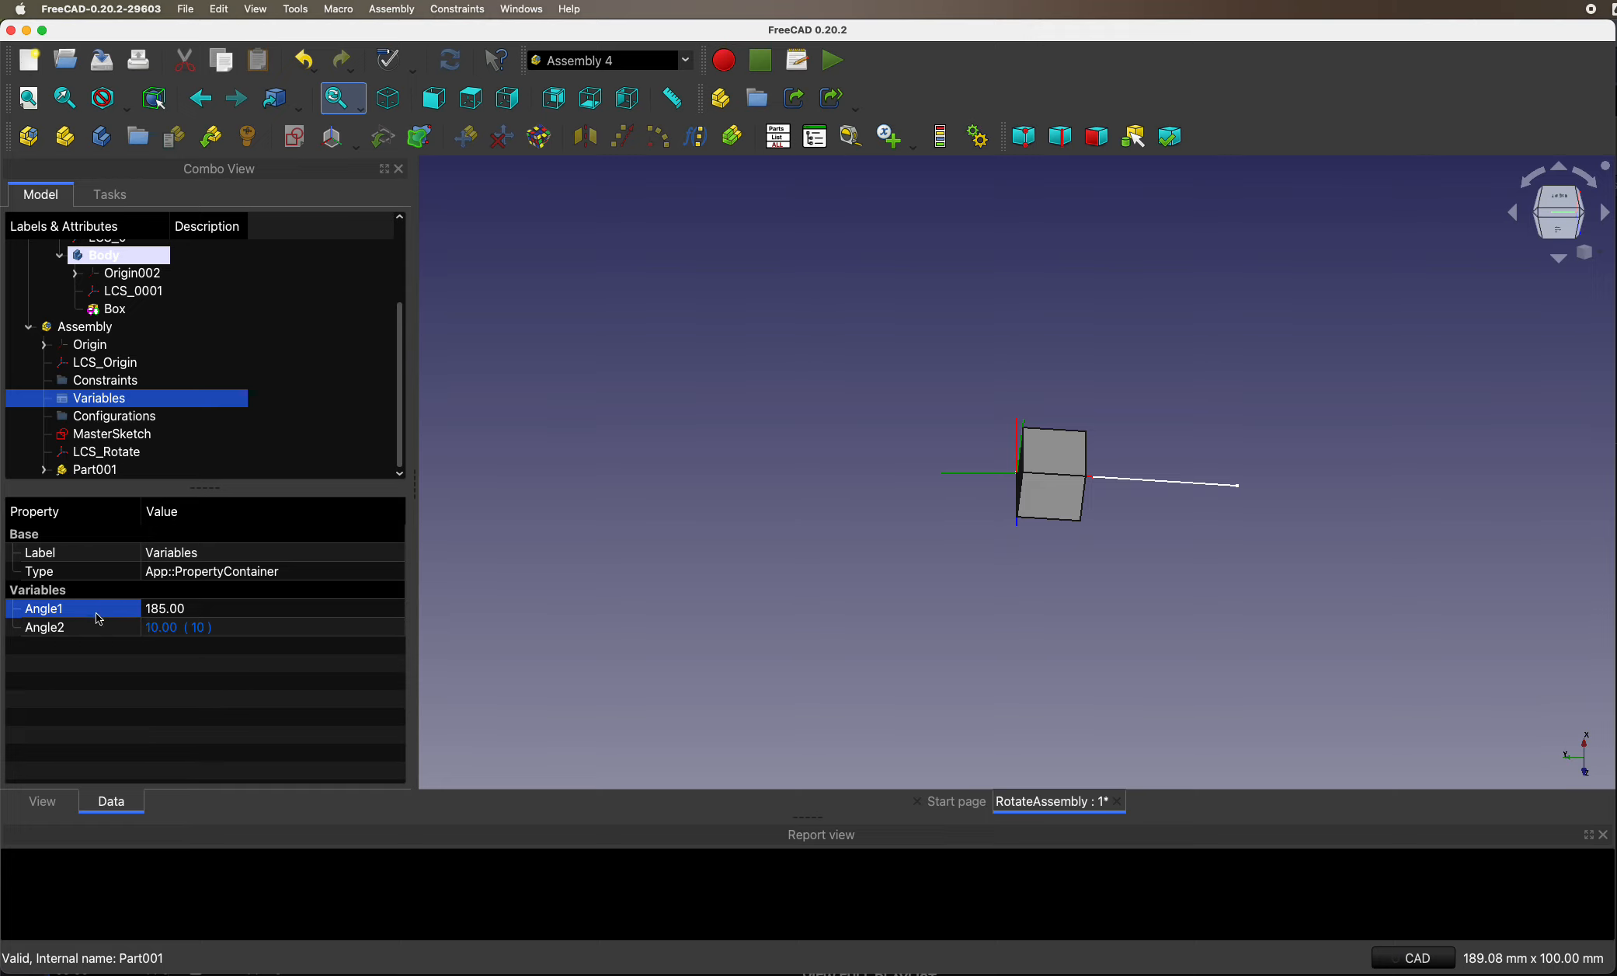
Check the angle constraint in MasterSketch and compare it with the Angle1 value in the assembly's Variables
{"action": "double_click", "coordinate": [106, 437]}
{"action": "left_click", "coordinate": [122, 563]}
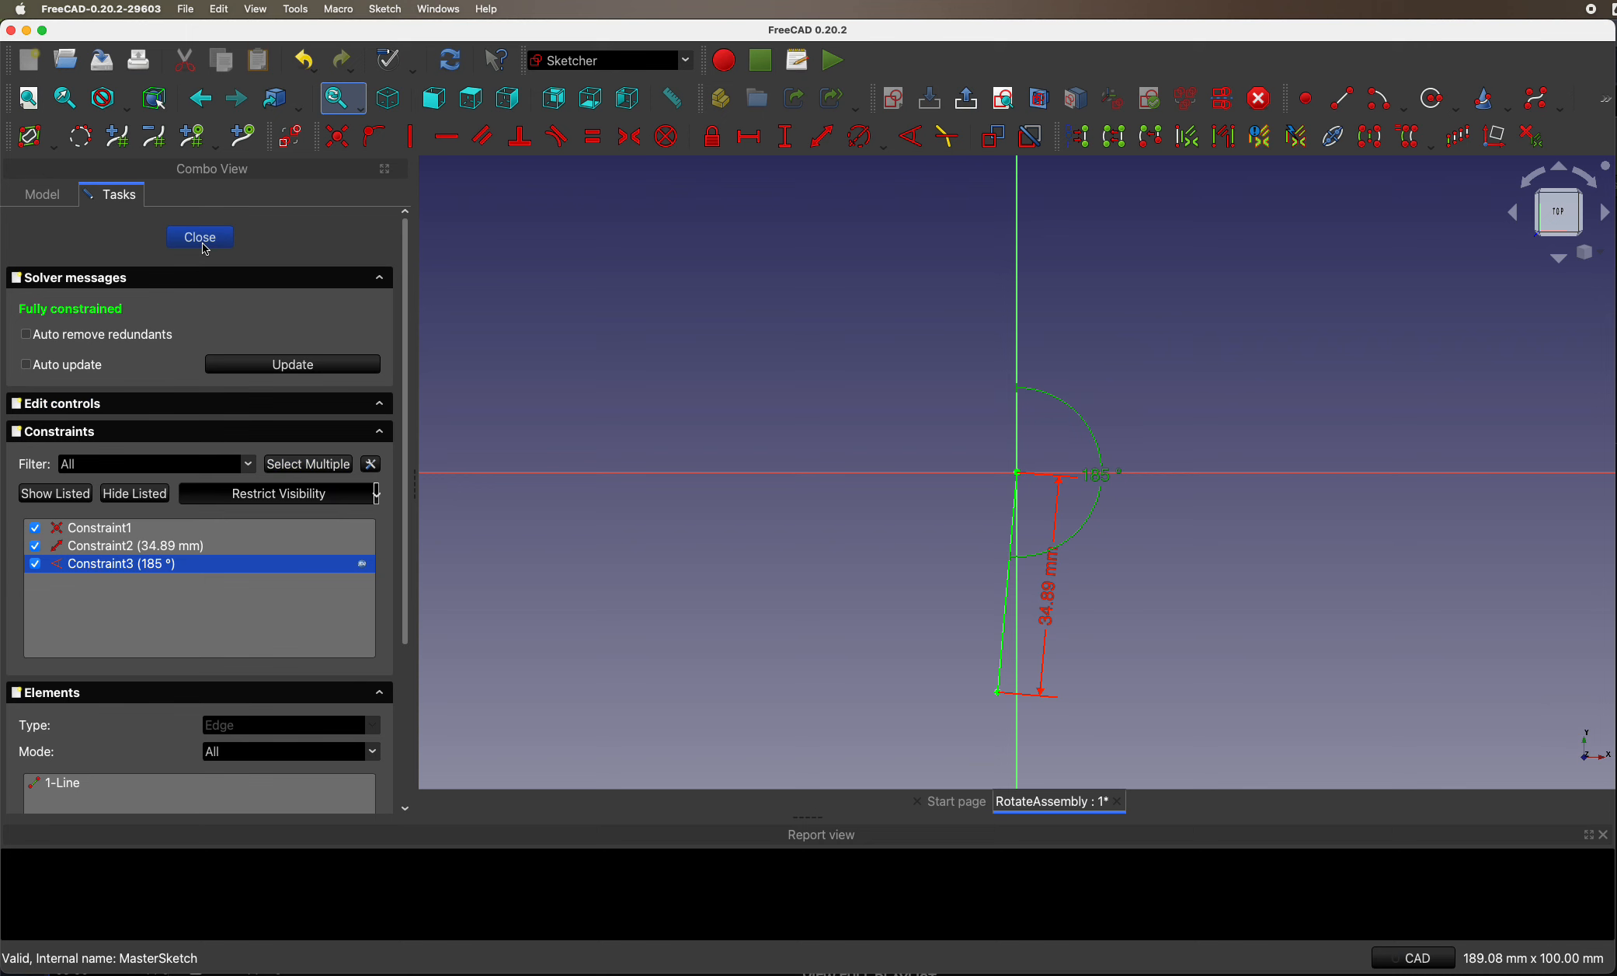
{"action": "left_click", "coordinate": [203, 239]}
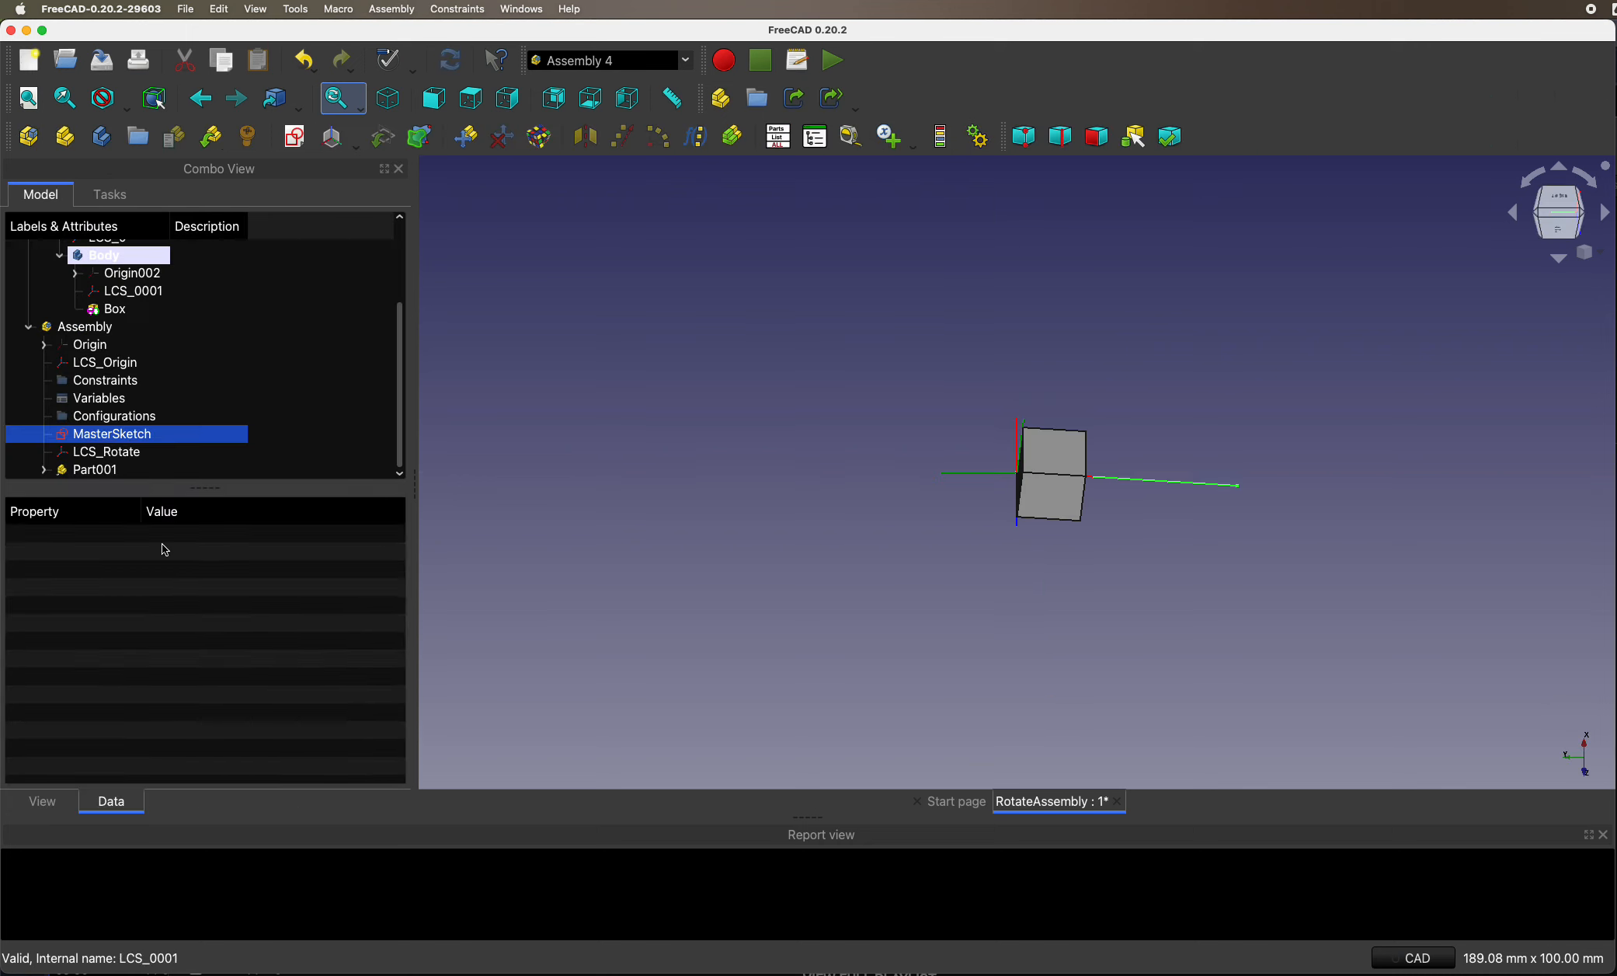
{"action": "left_click", "coordinate": [97, 398]}
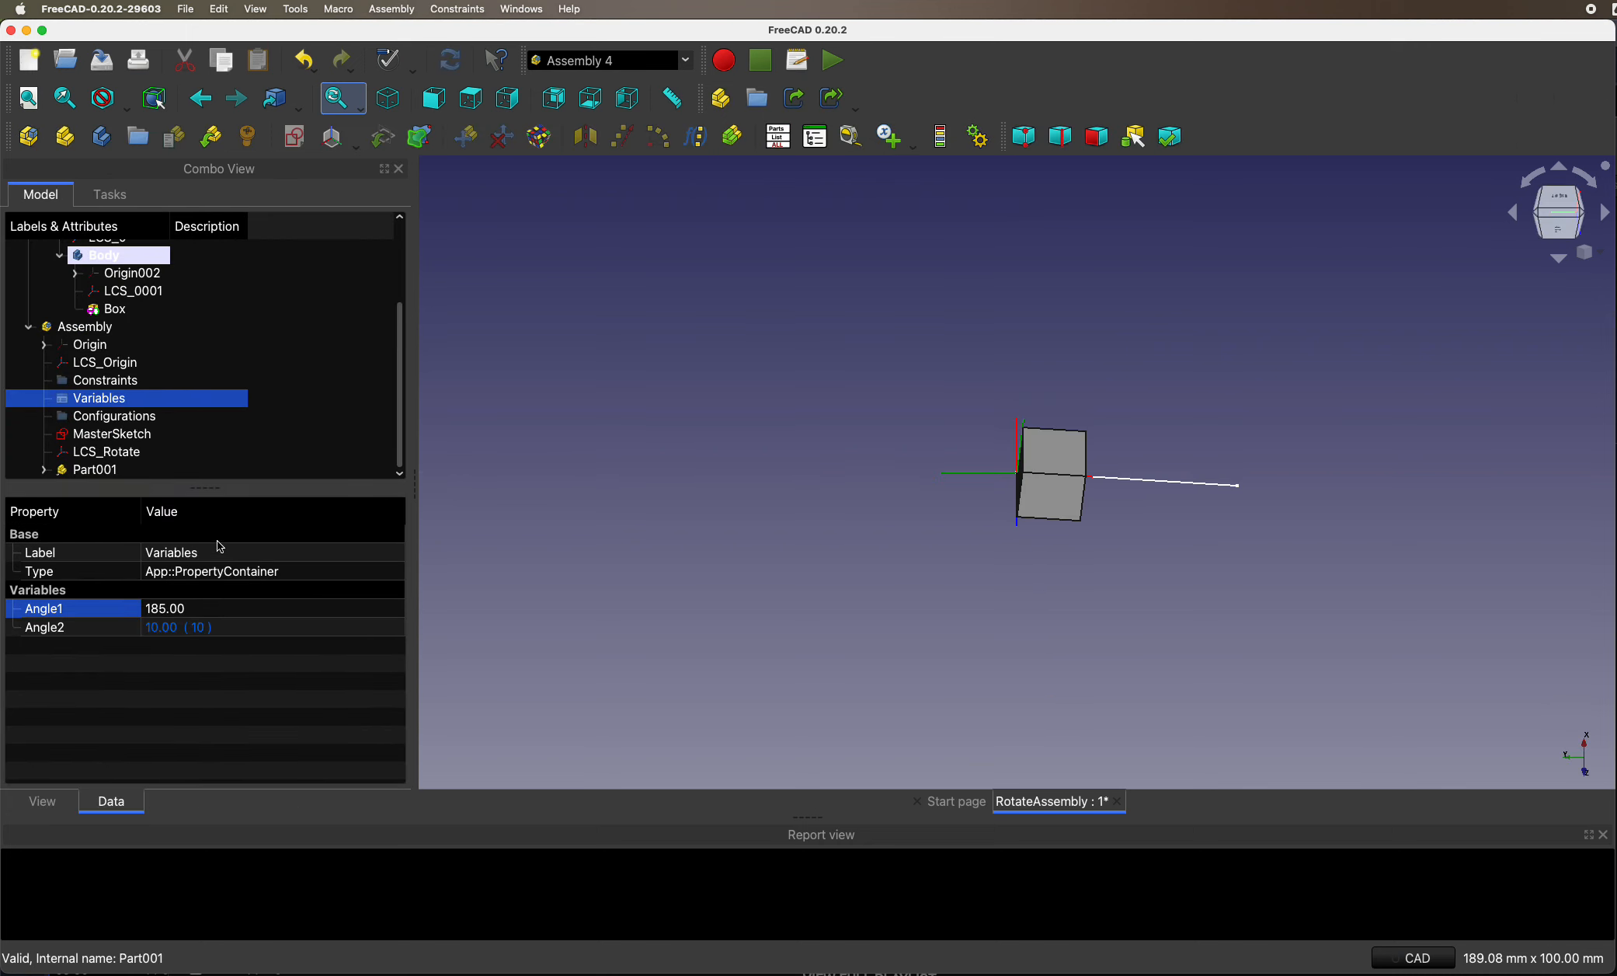
{"action": "left_click", "coordinate": [293, 610]}
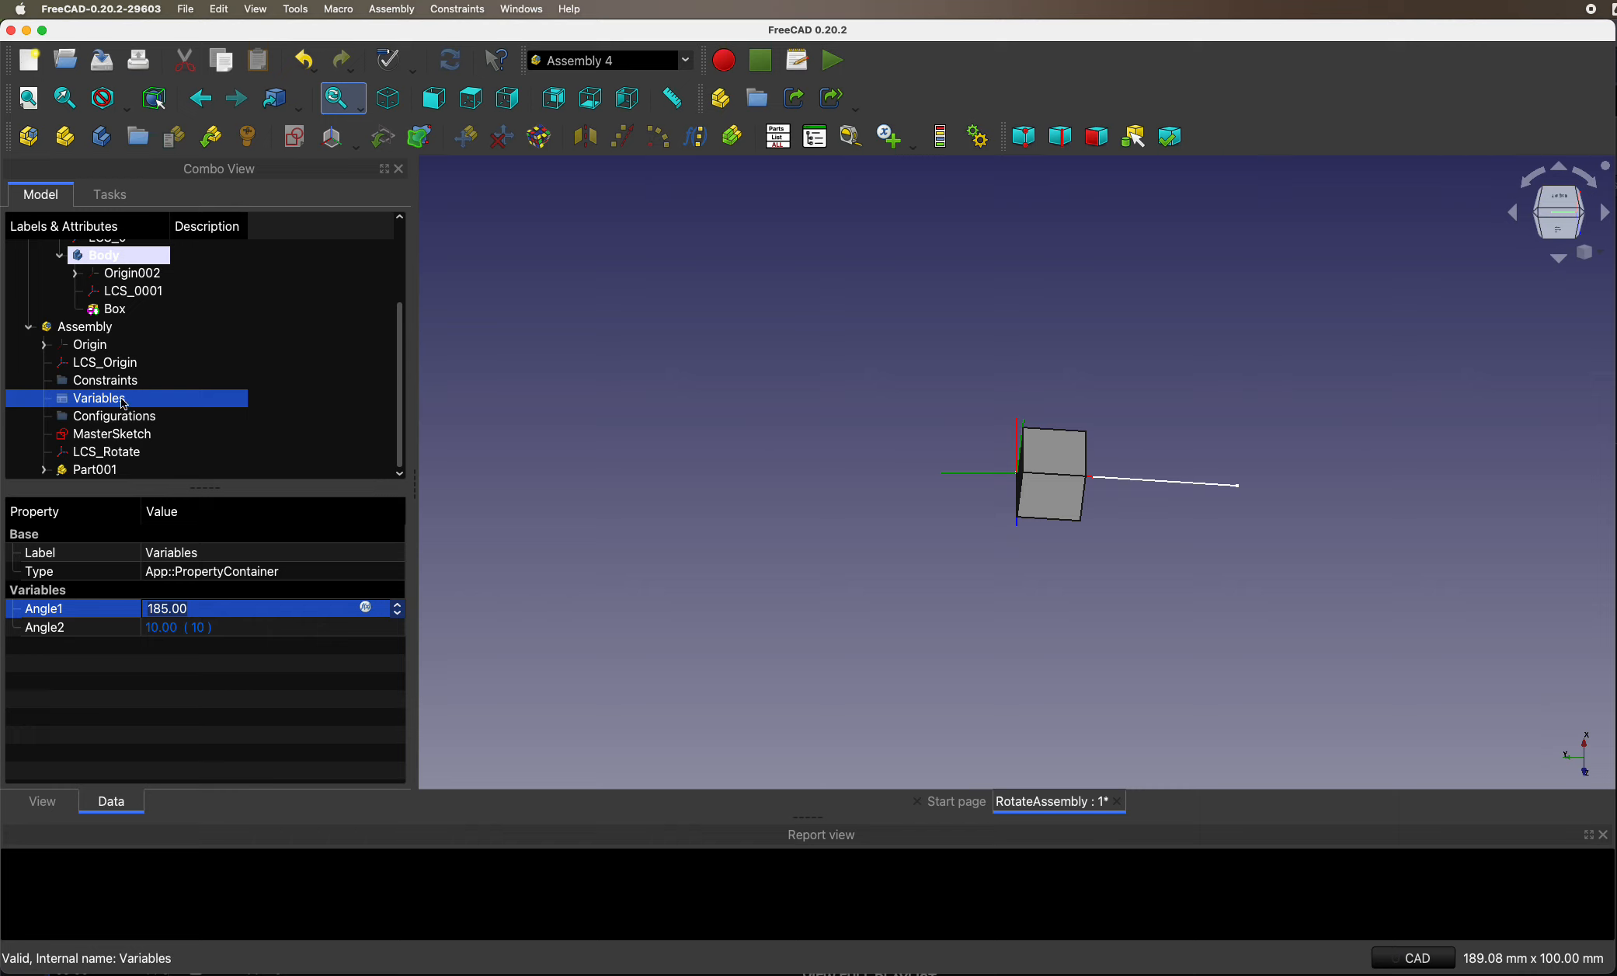
Change the formula of MasterSketch's angle constraint to Variables.Angle2 and close the sketch
{"action": "left_click", "coordinate": [116, 438]}
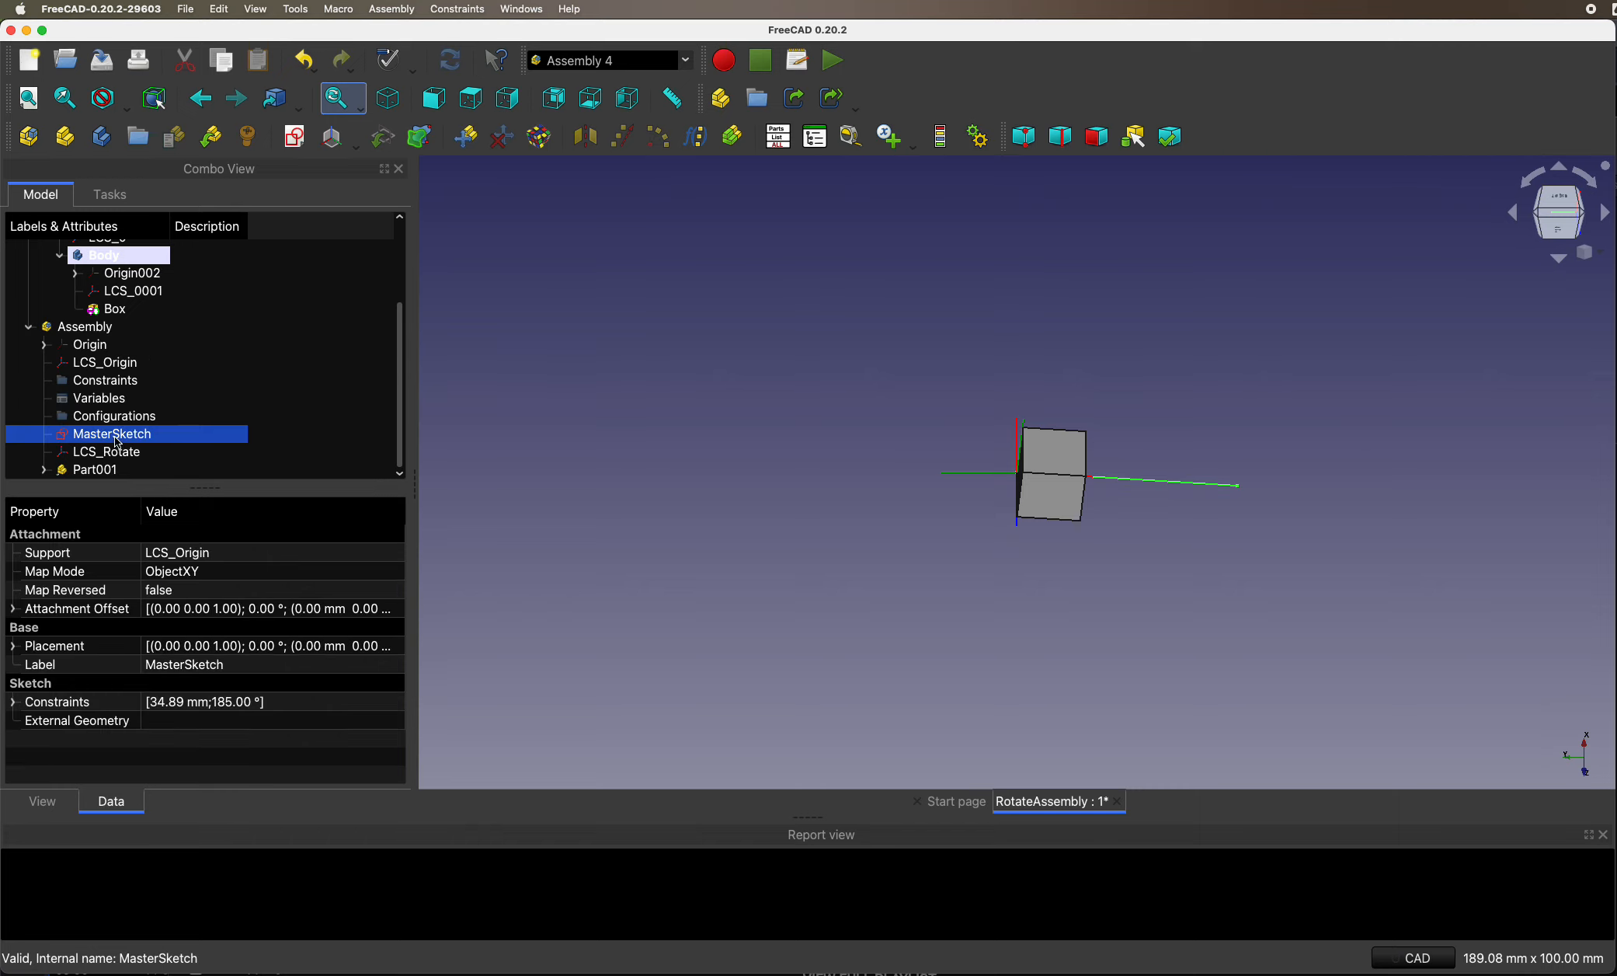
{"action": "double_click", "coordinate": [118, 441]}
{"action": "left_click", "coordinate": [140, 565]}
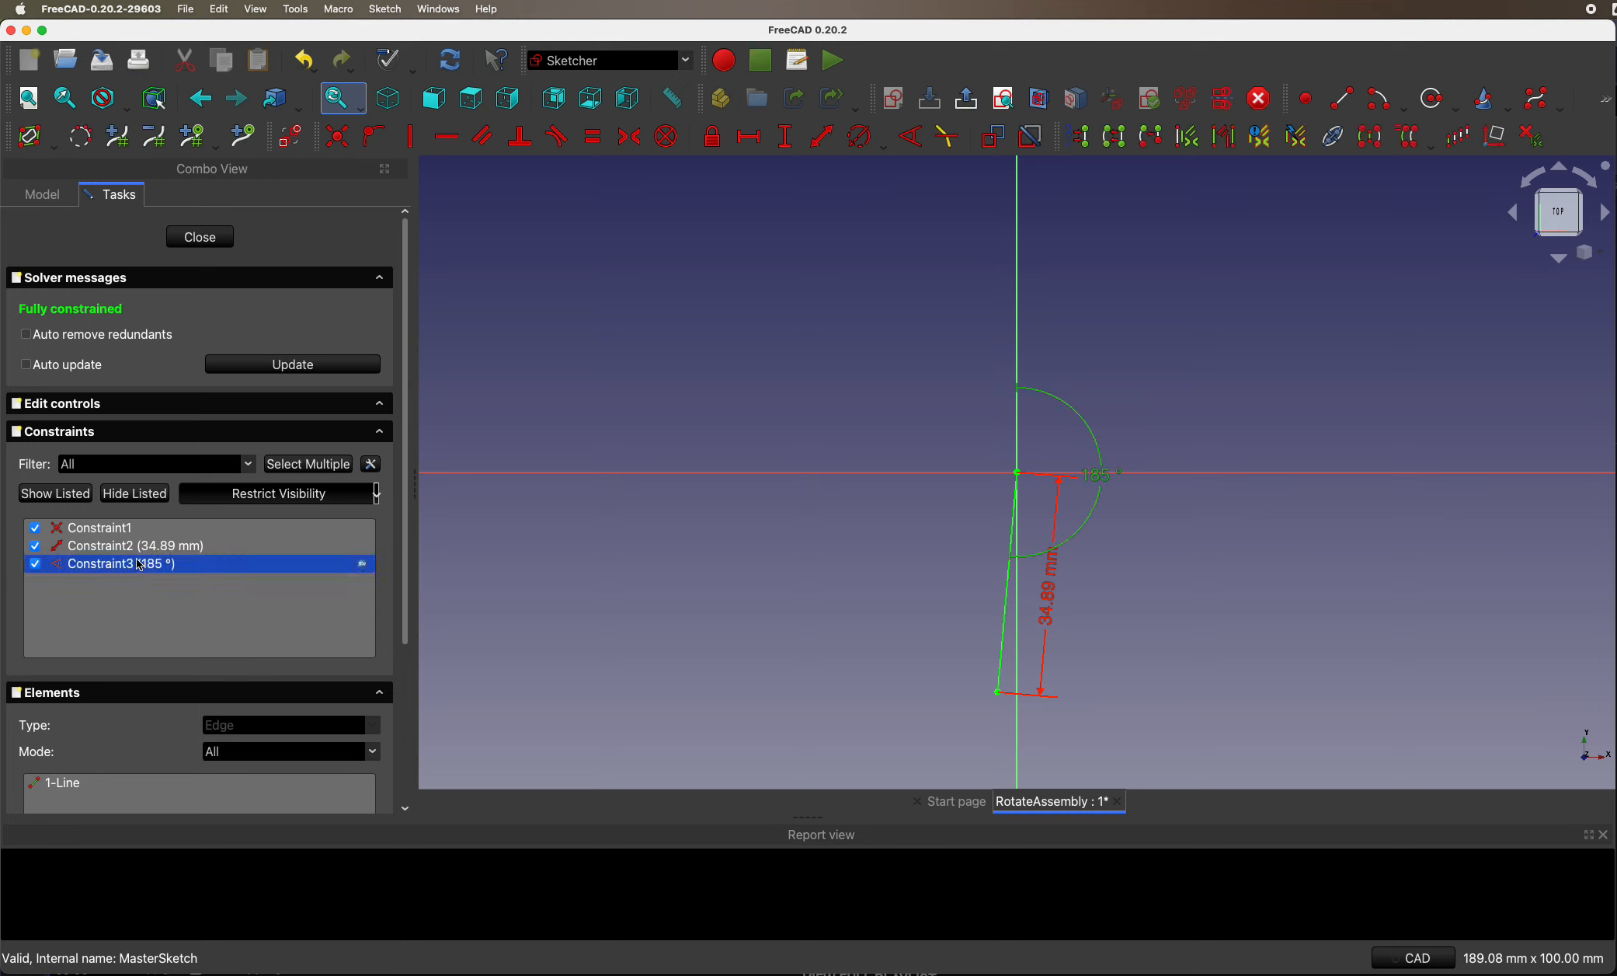
{"action": "right_click", "coordinate": [140, 564]}
{"action": "left_click", "coordinate": [186, 572]}
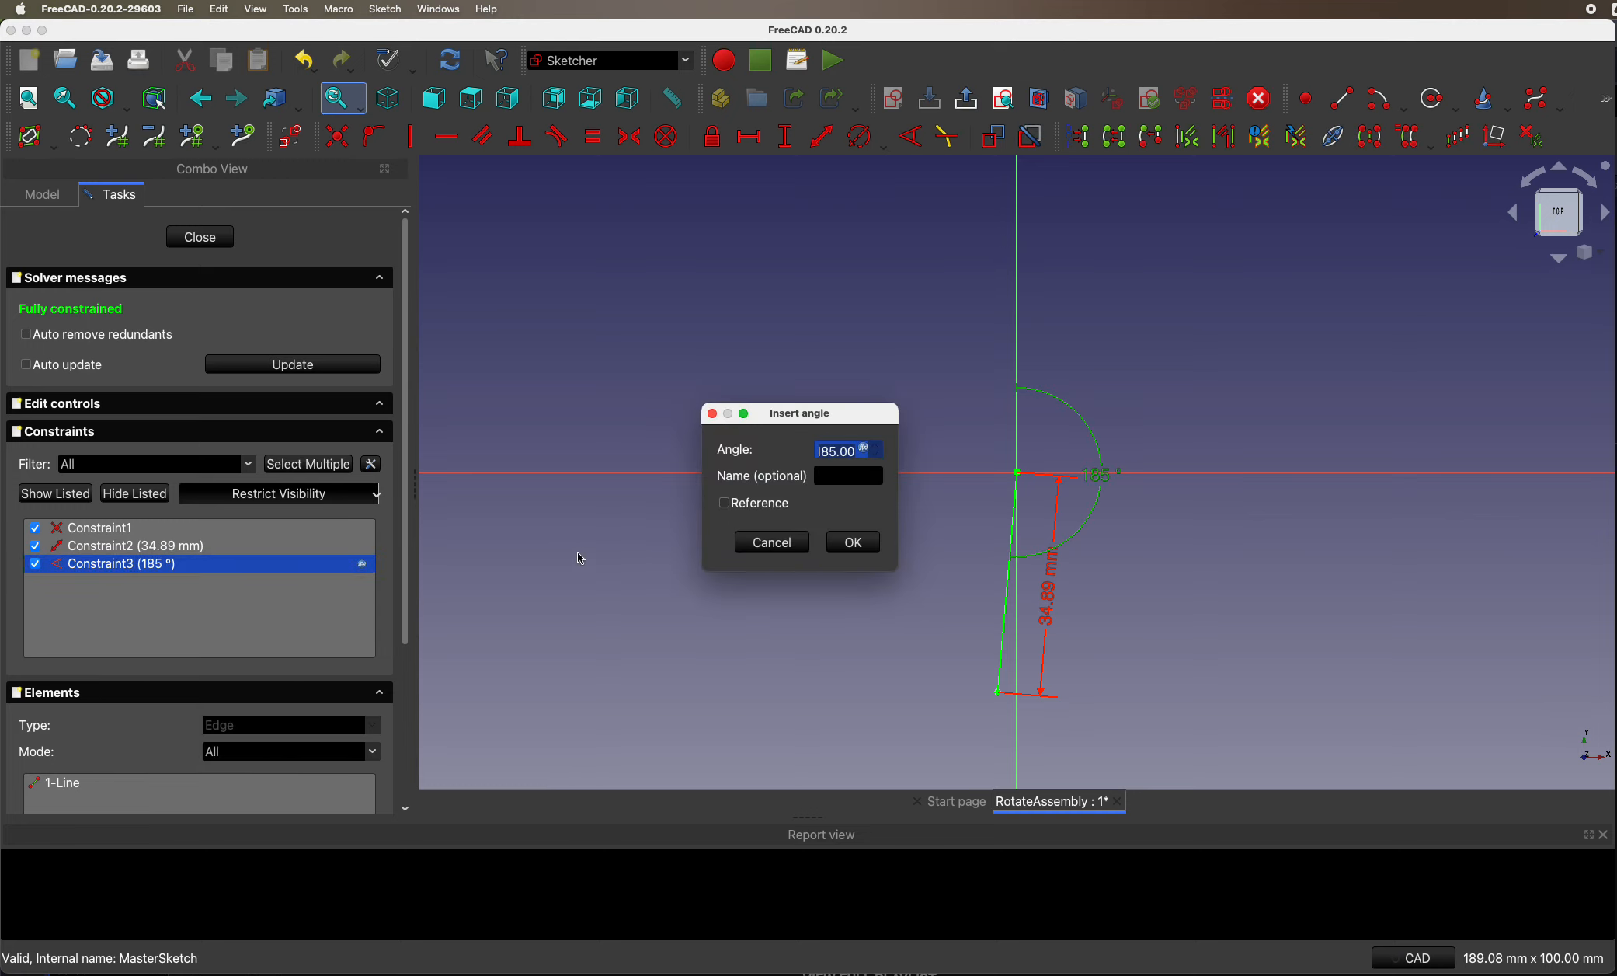
{"action": "left_click", "coordinate": [867, 450]}
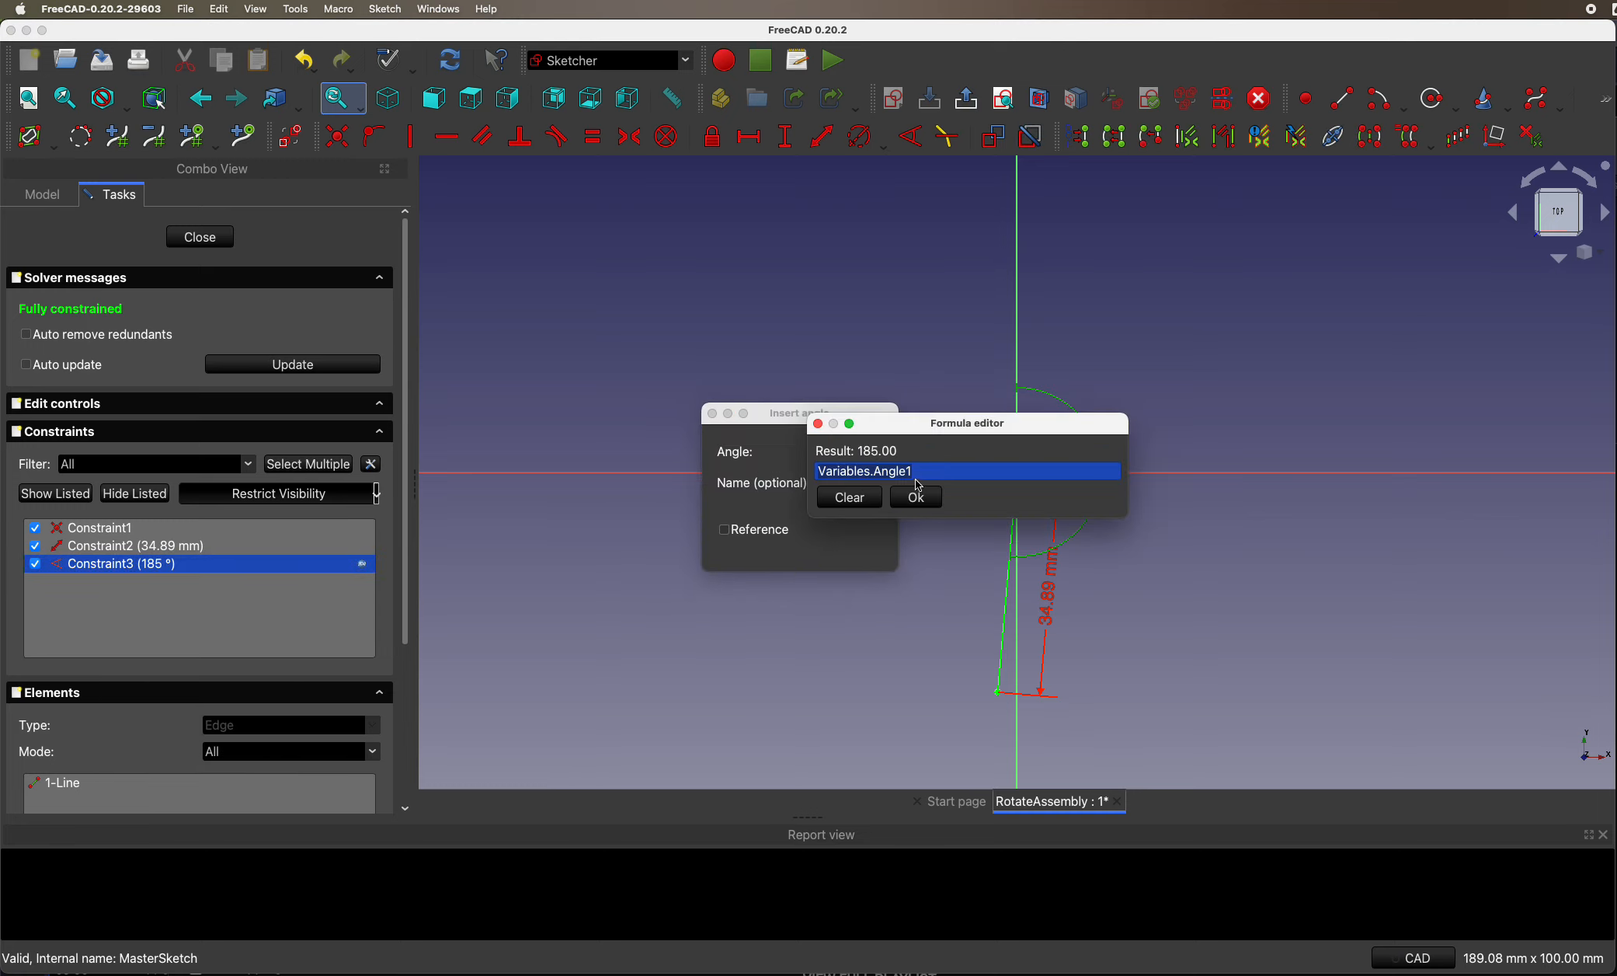
{"action": "key", "text": "BackSpace"}
{"action": "type", "text": "2"}
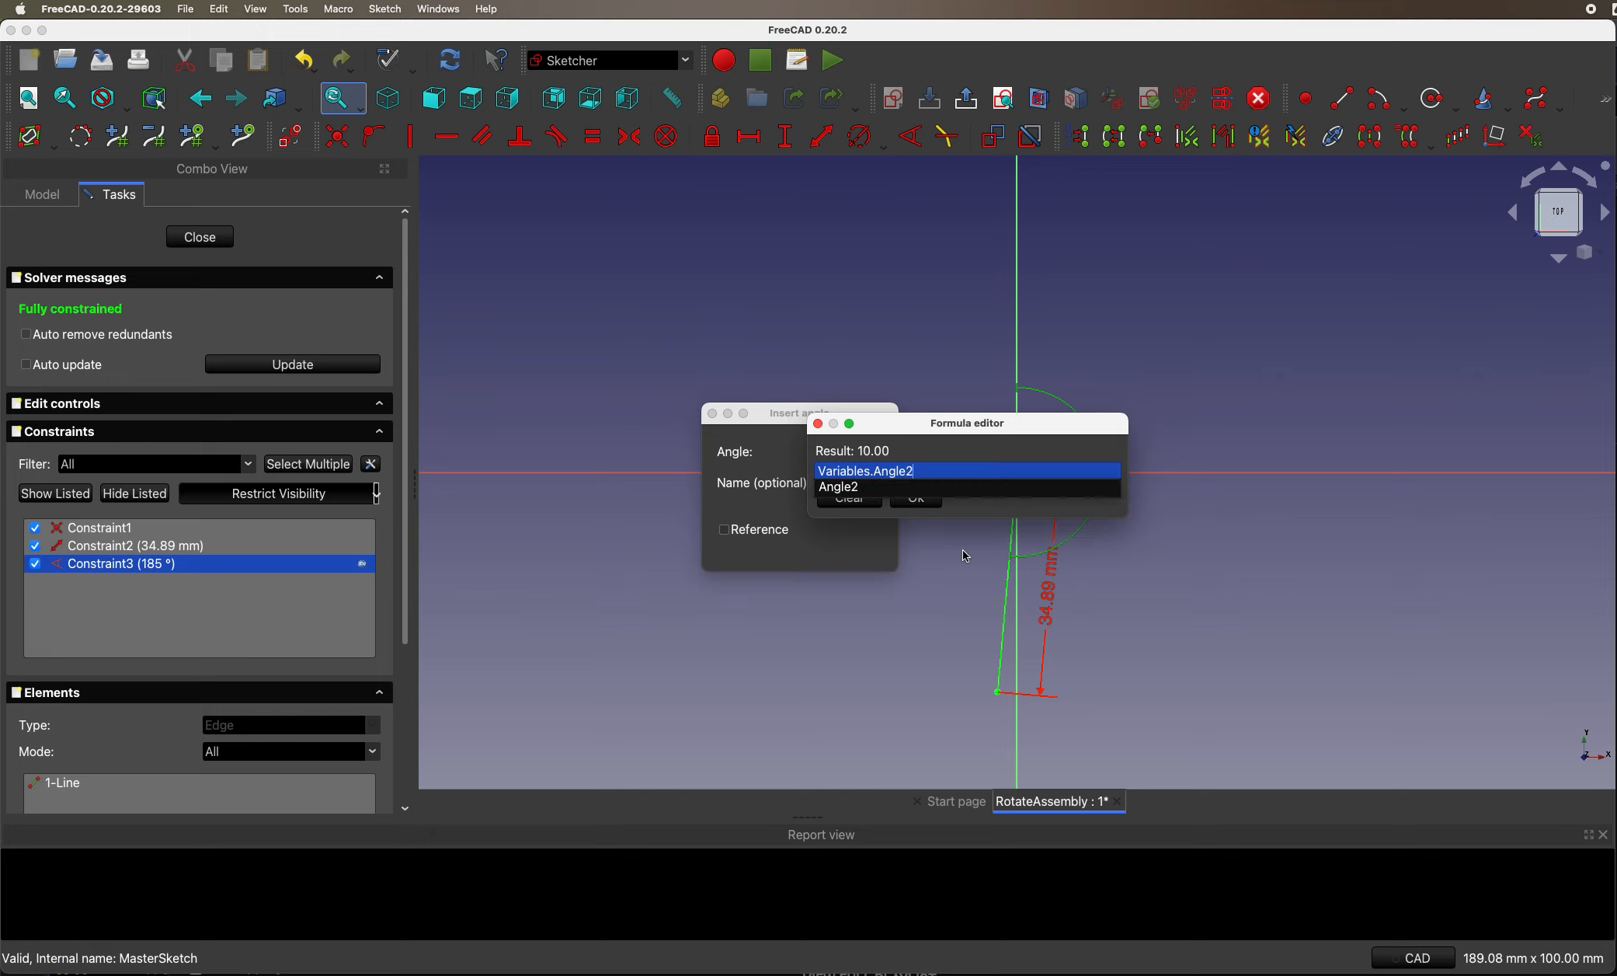
{"action": "left_click", "coordinate": [851, 489]}
{"action": "left_click", "coordinate": [915, 501]}
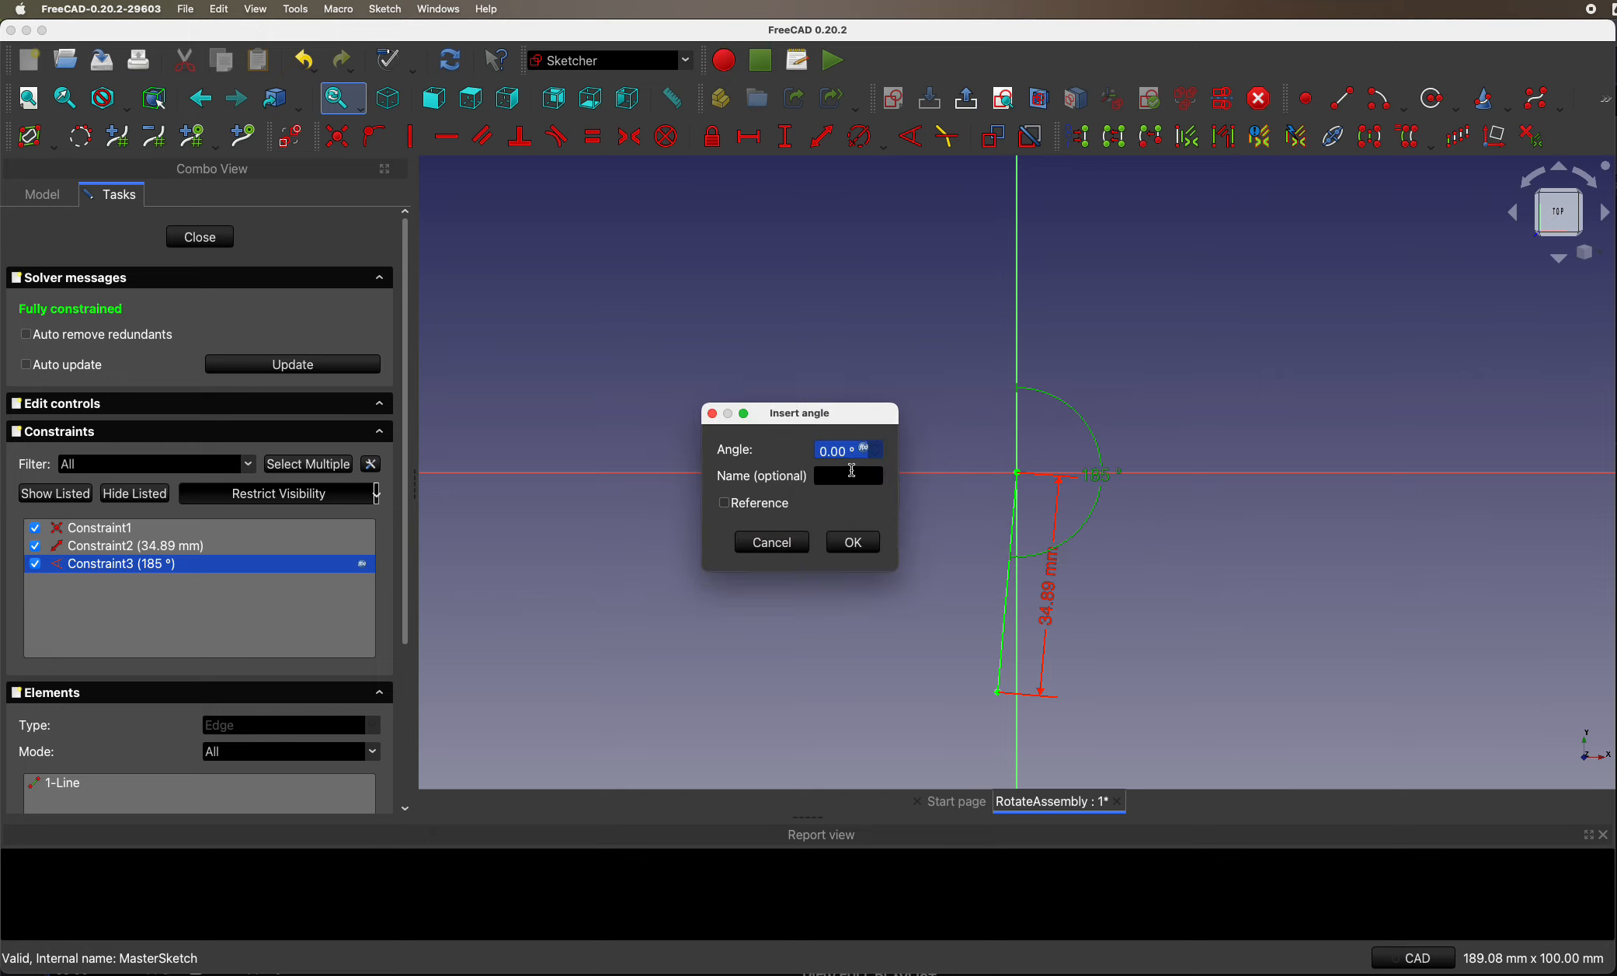
{"action": "left_click", "coordinate": [854, 544]}
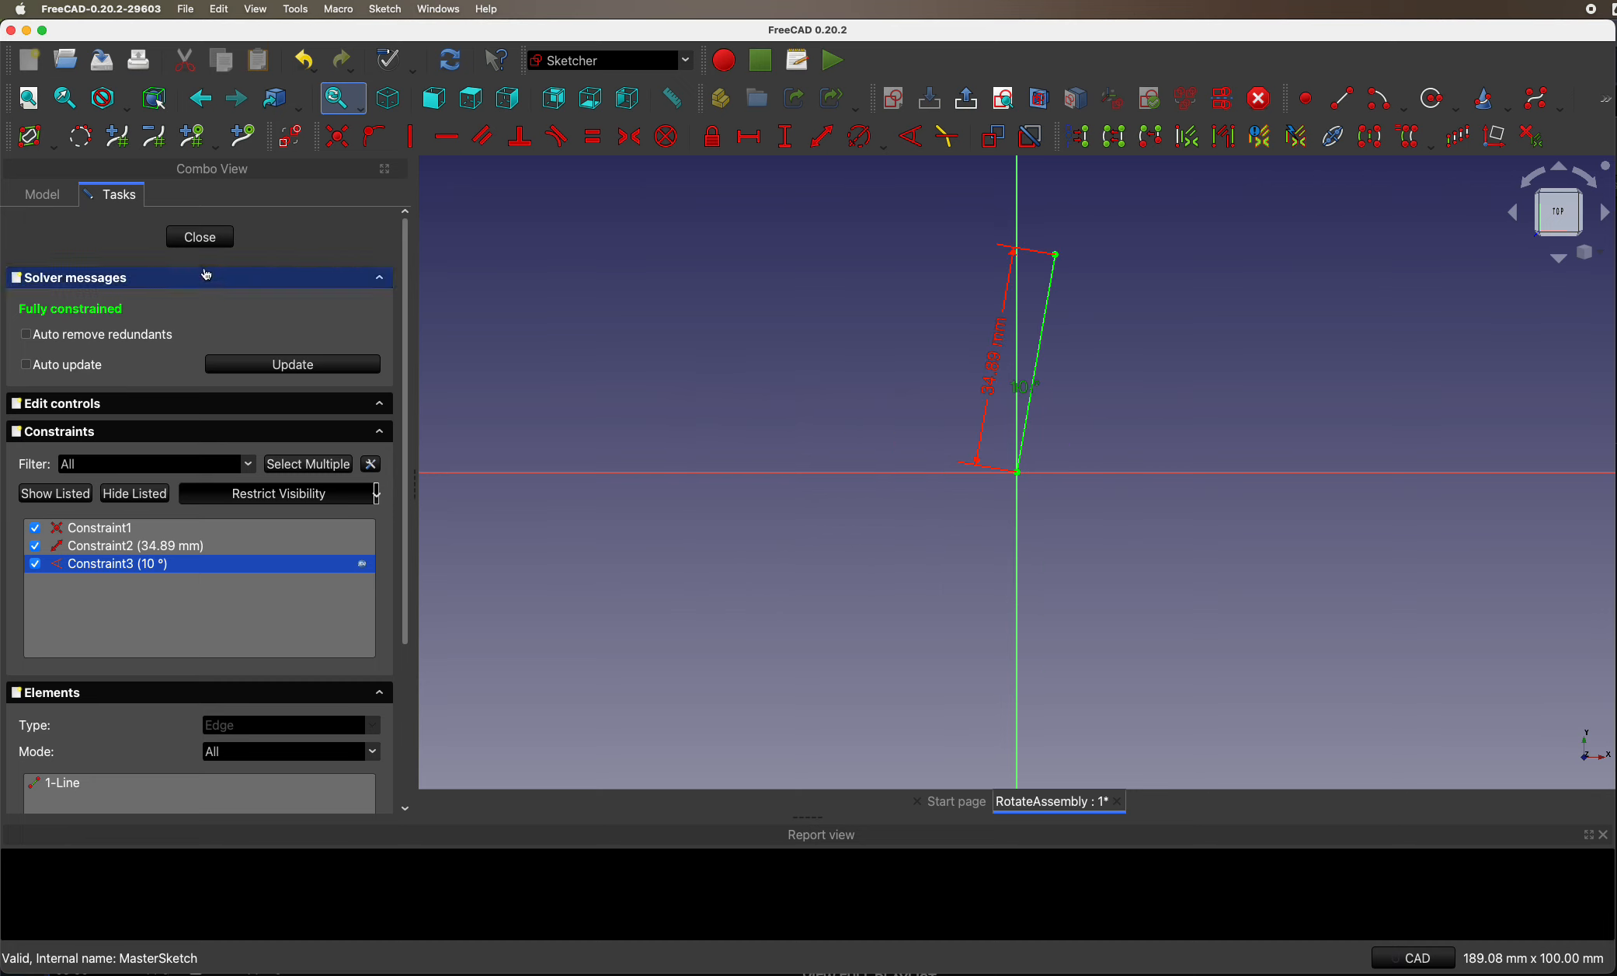
{"action": "left_click", "coordinate": [200, 236]}
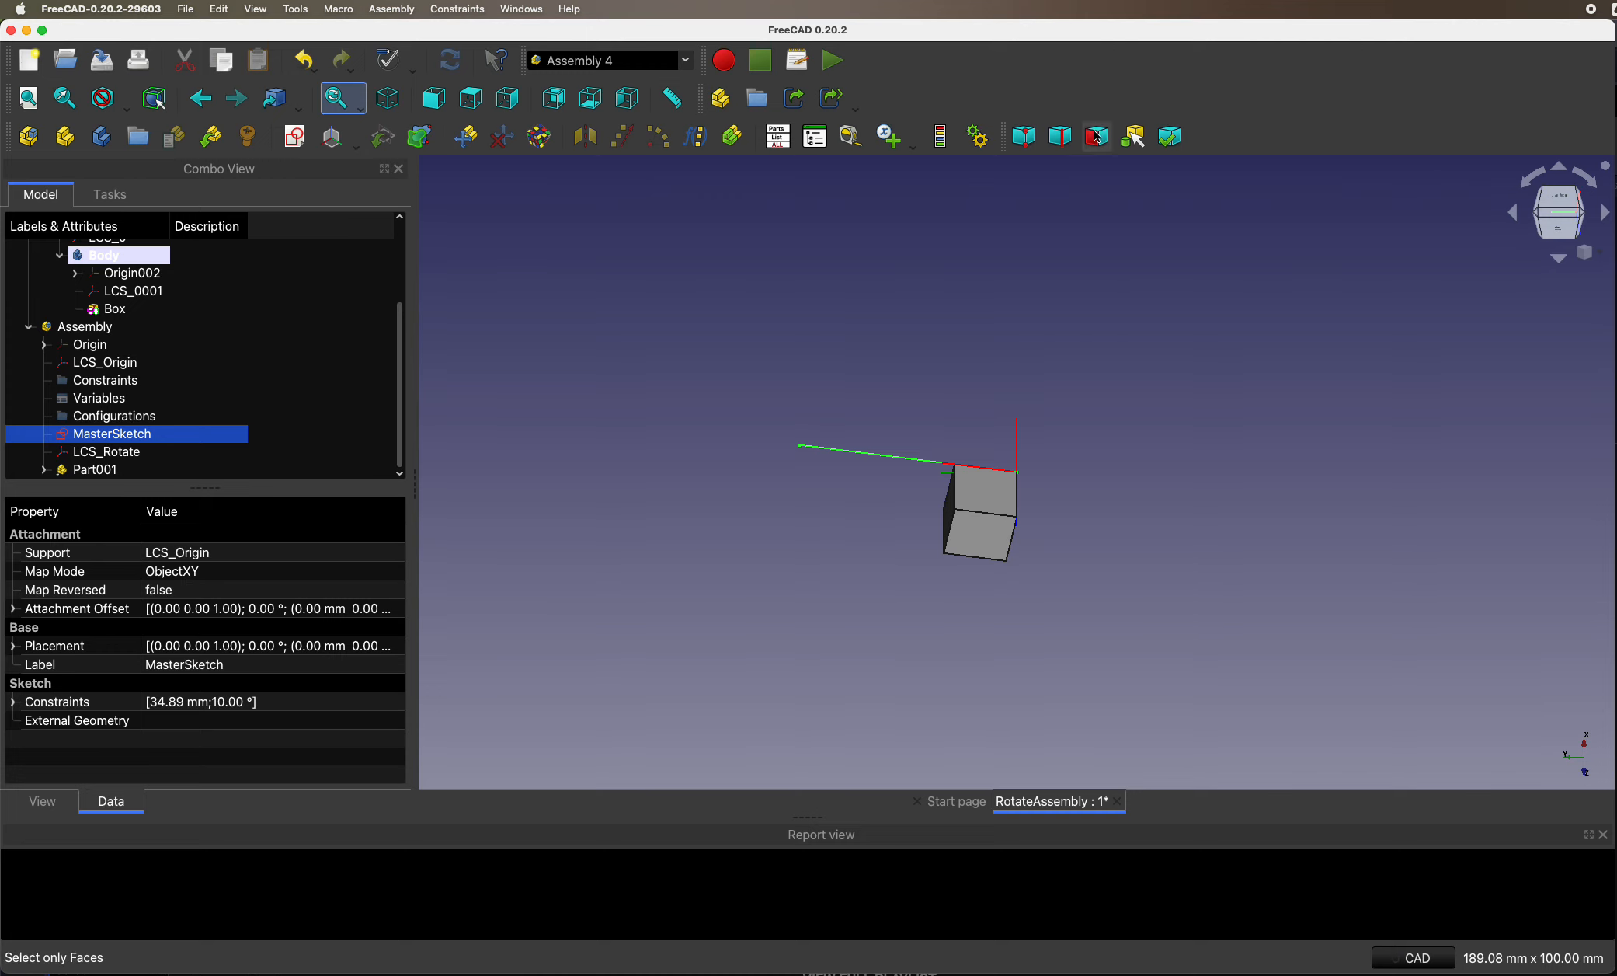
Set up an assembly animation for the Angle2 variable with a range from 0 to 360
{"action": "left_click", "coordinate": [979, 139]}
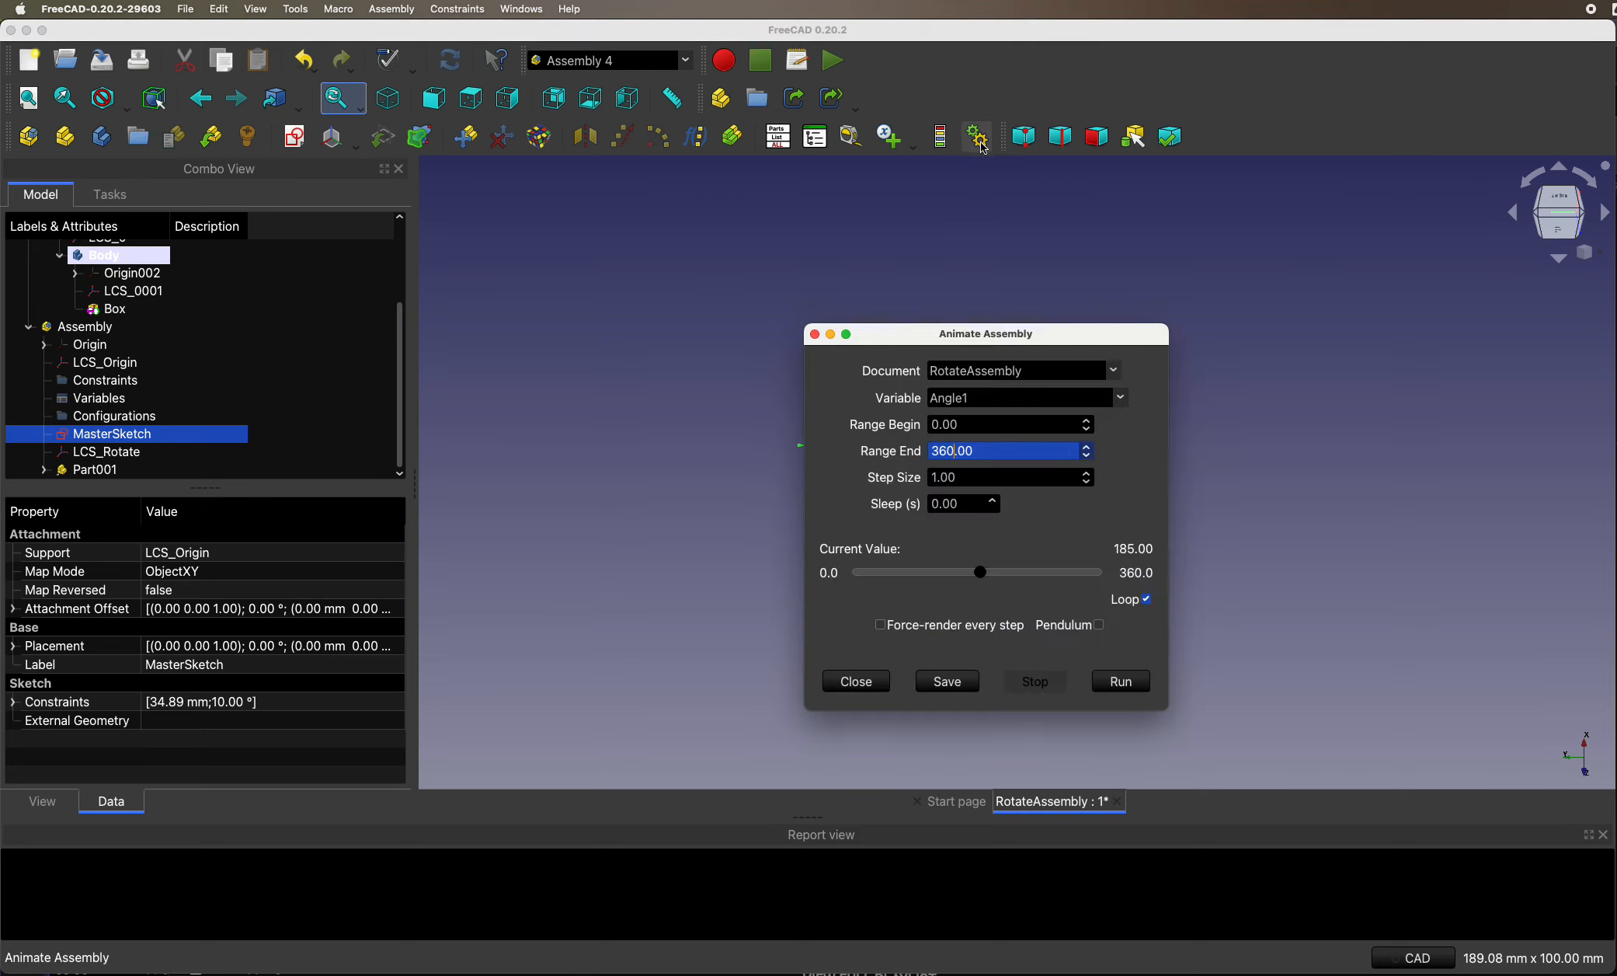
{"action": "left_click", "coordinate": [970, 399]}
{"action": "left_click", "coordinate": [960, 417]}
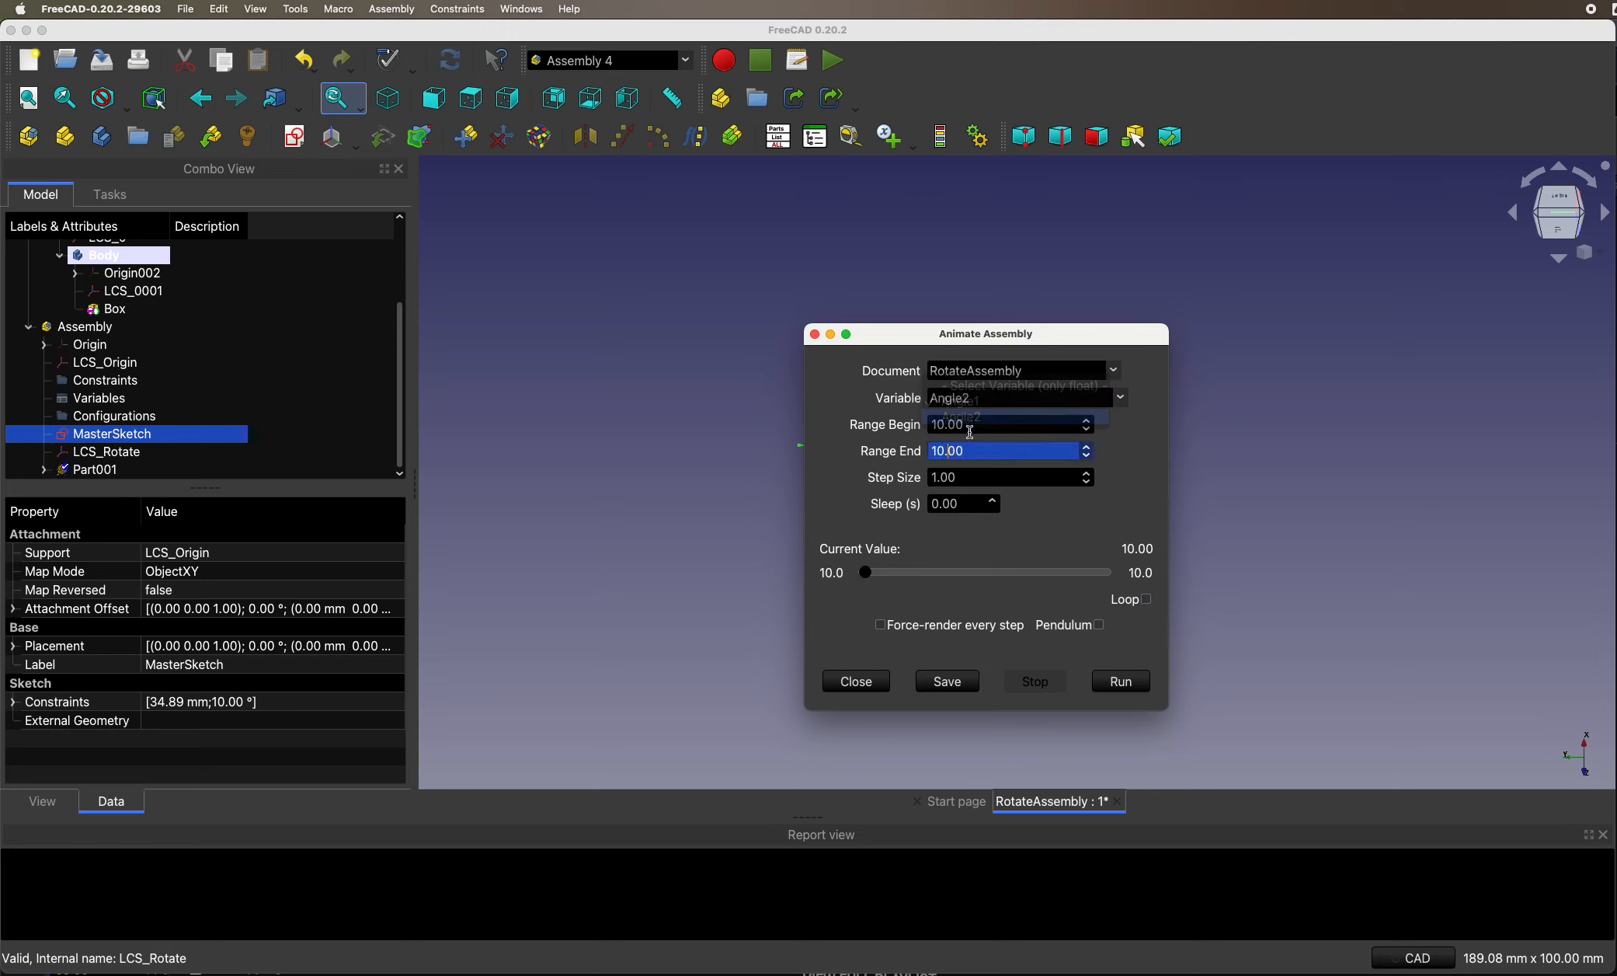
{"action": "left_click", "coordinate": [1067, 430]}
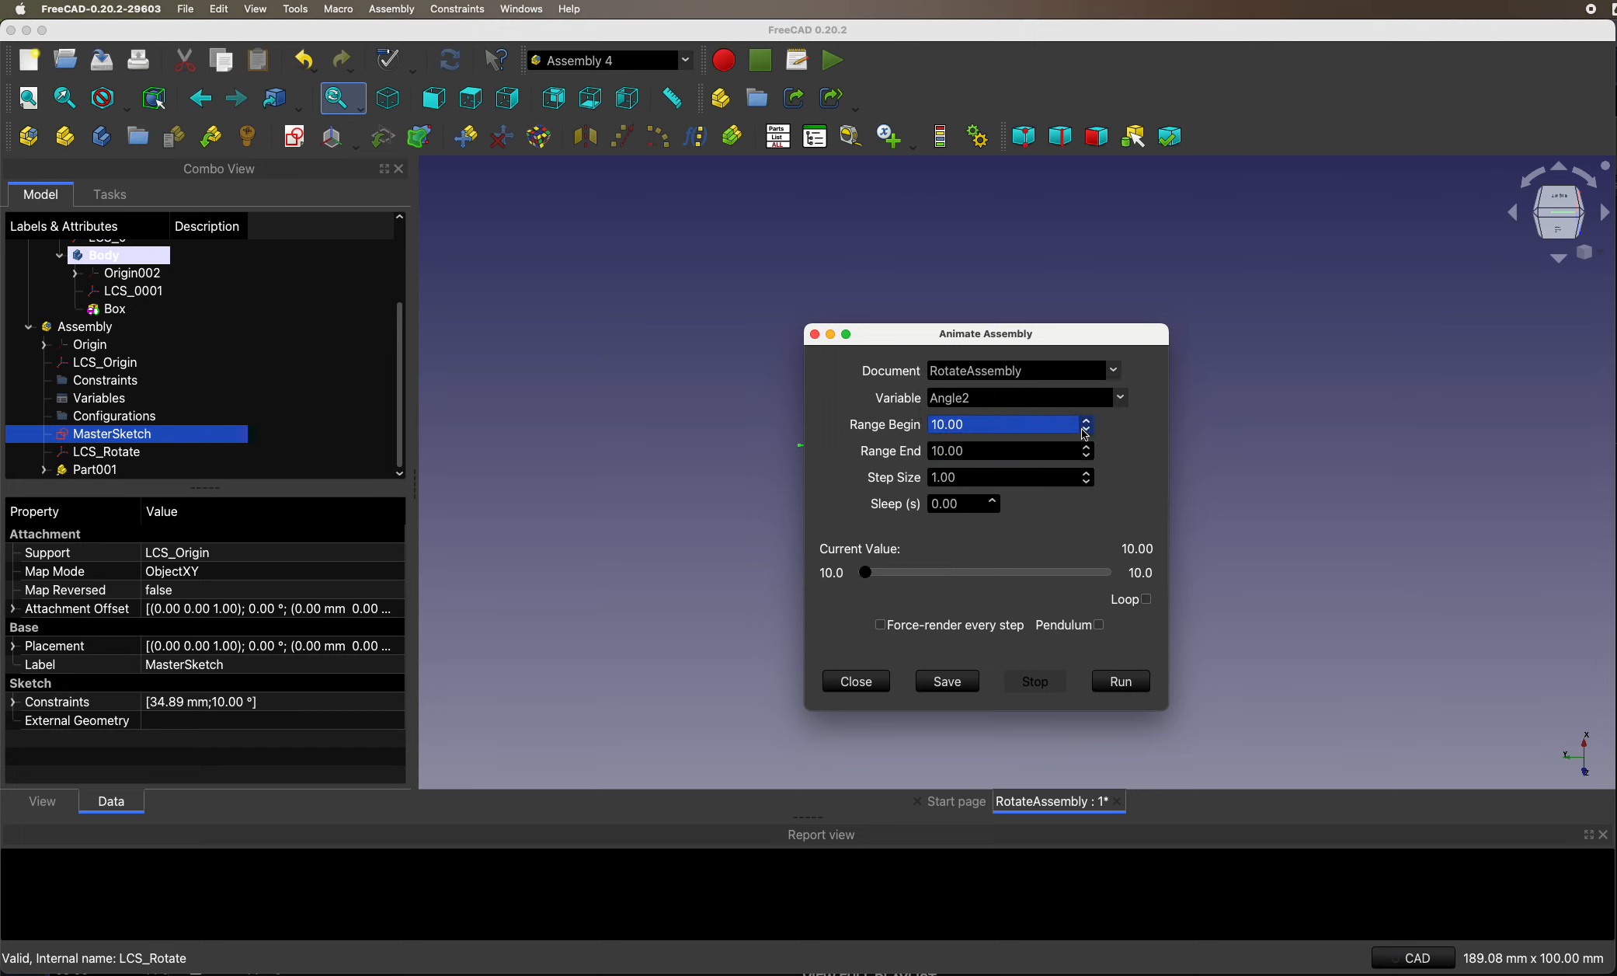
{"action": "left_click", "coordinate": [1088, 423]}
{"action": "type", "text": "0"}
{"action": "double_click", "coordinate": [996, 457]}
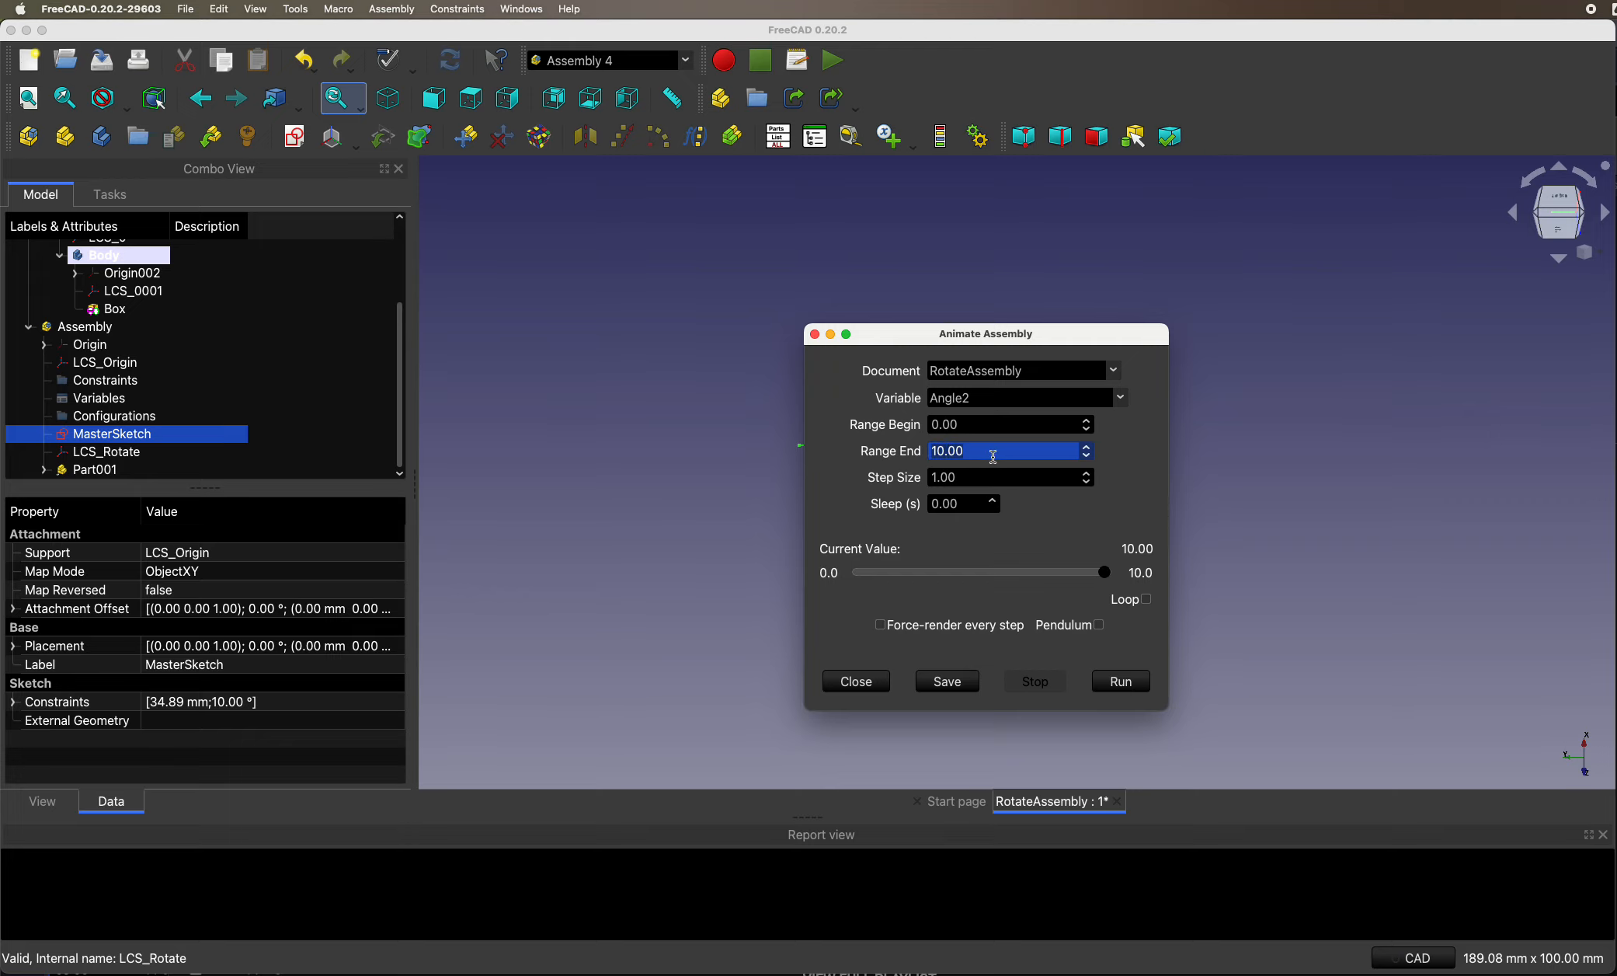
{"action": "type", "text": "360"}
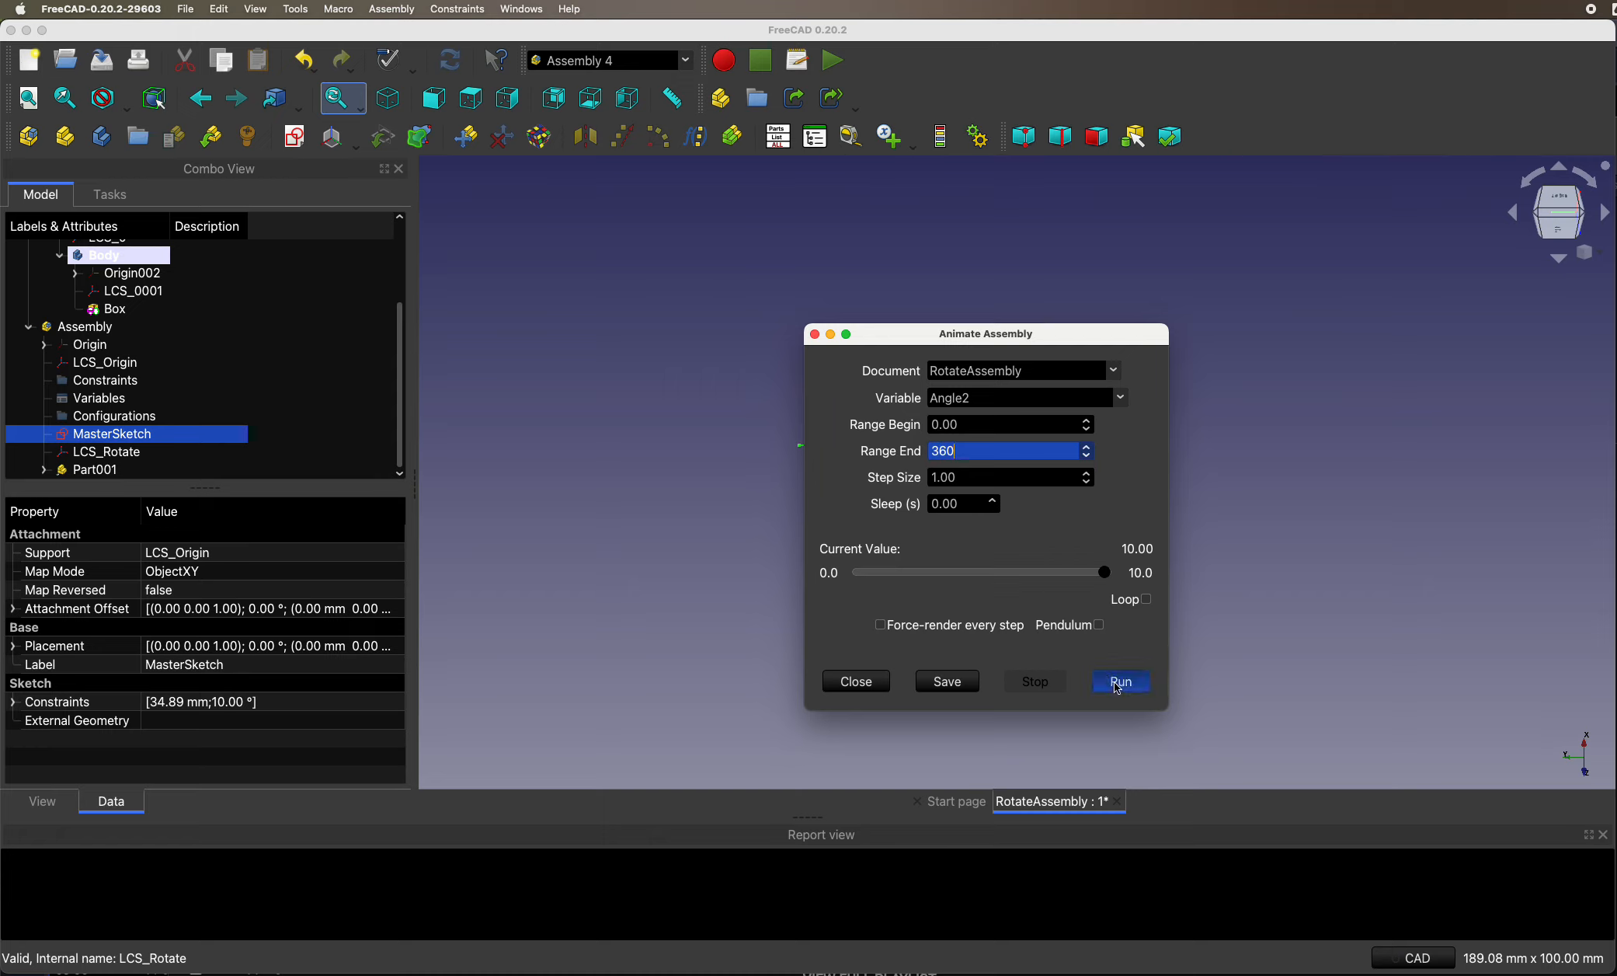
Move the animation dialog clear of the cube, try running the Angle2 animation with its formula in place, and close the dialog
{"action": "left_click_drag", "start_coordinate": [962, 349], "coordinate": [626, 327]}
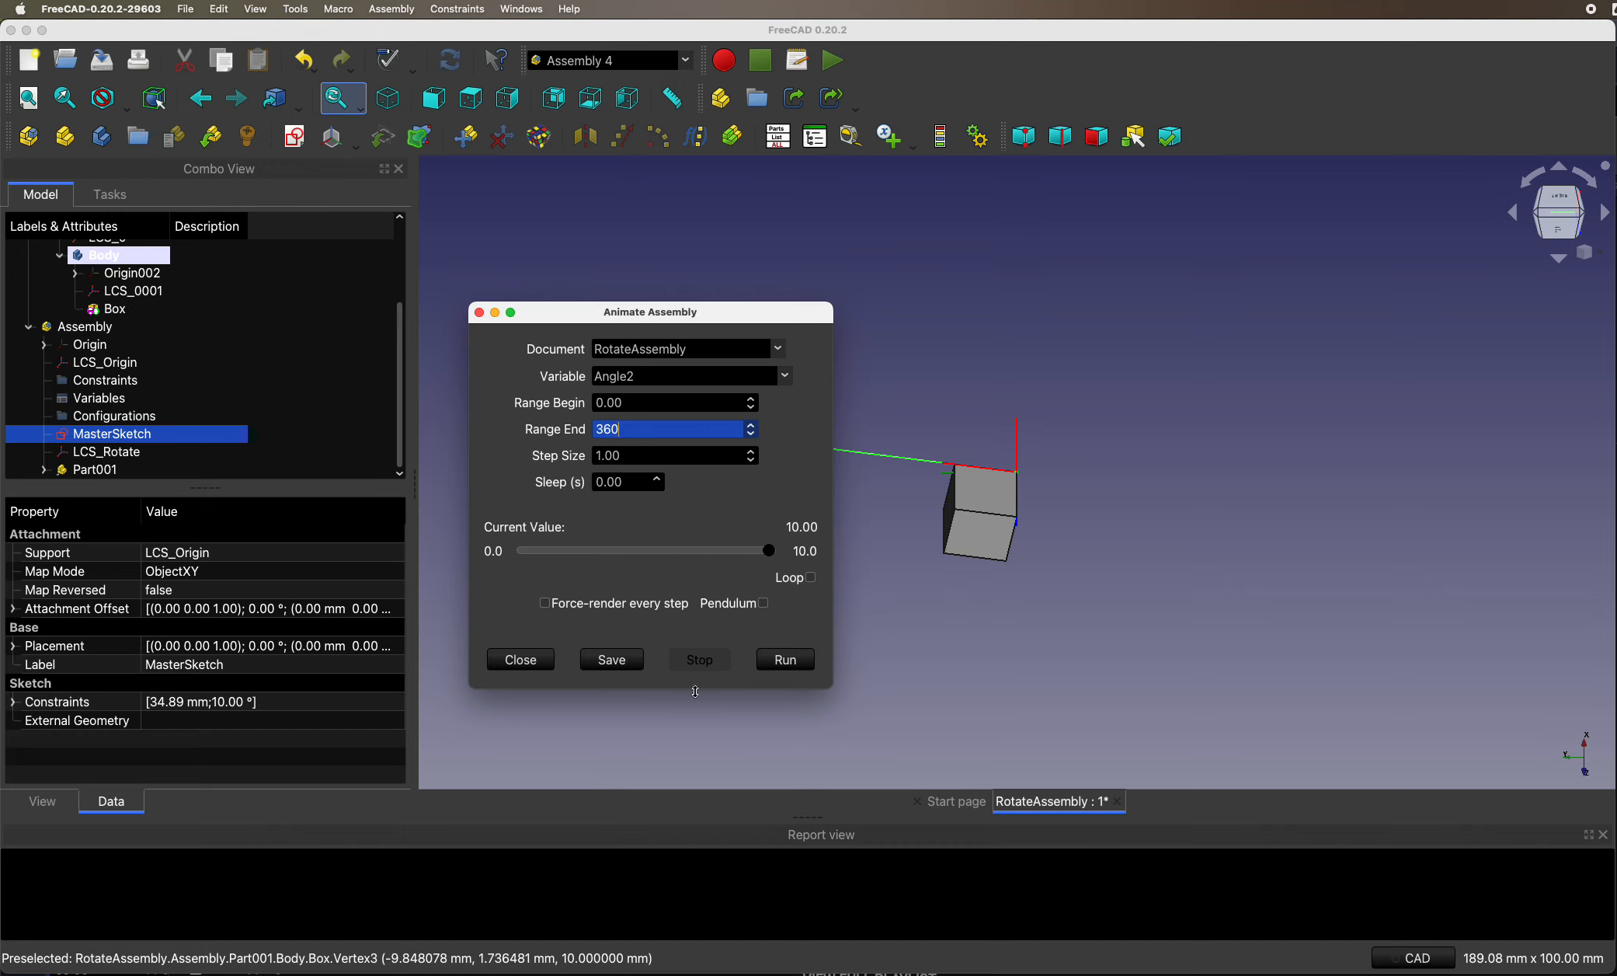
{"action": "left_click", "coordinate": [805, 664]}
{"action": "left_click", "coordinate": [520, 660]}
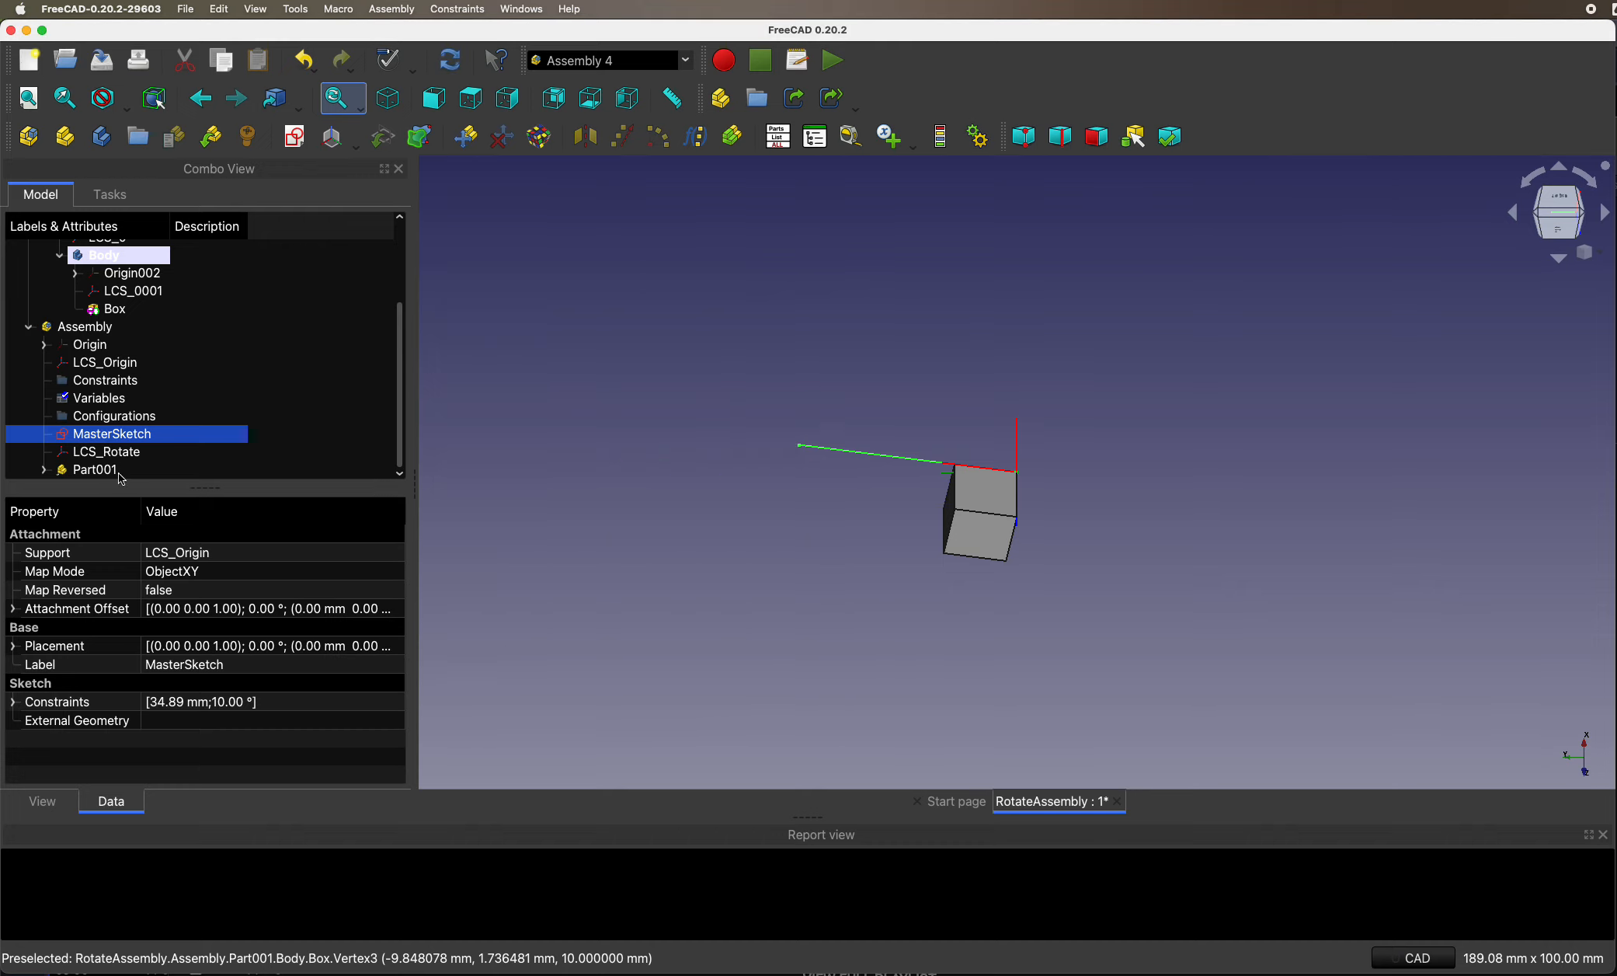
Clear the formula from the Angle2 variable in the assembly's Variables
{"action": "left_click", "coordinate": [116, 399]}
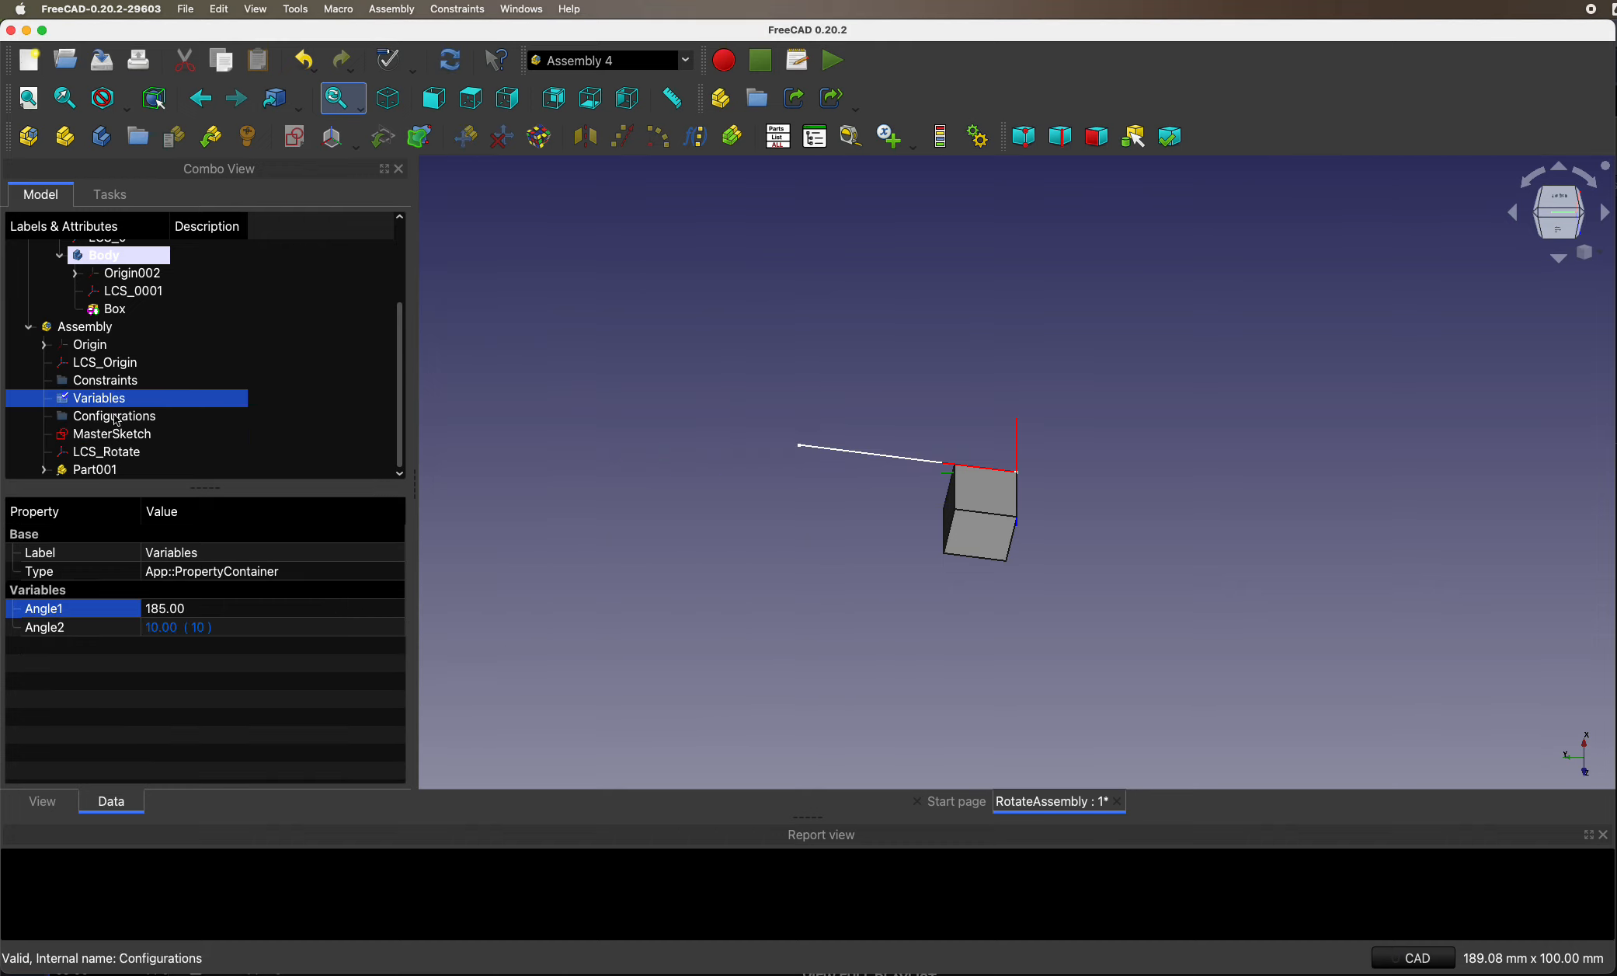
{"action": "left_click", "coordinate": [238, 634]}
{"action": "left_click", "coordinate": [367, 626]}
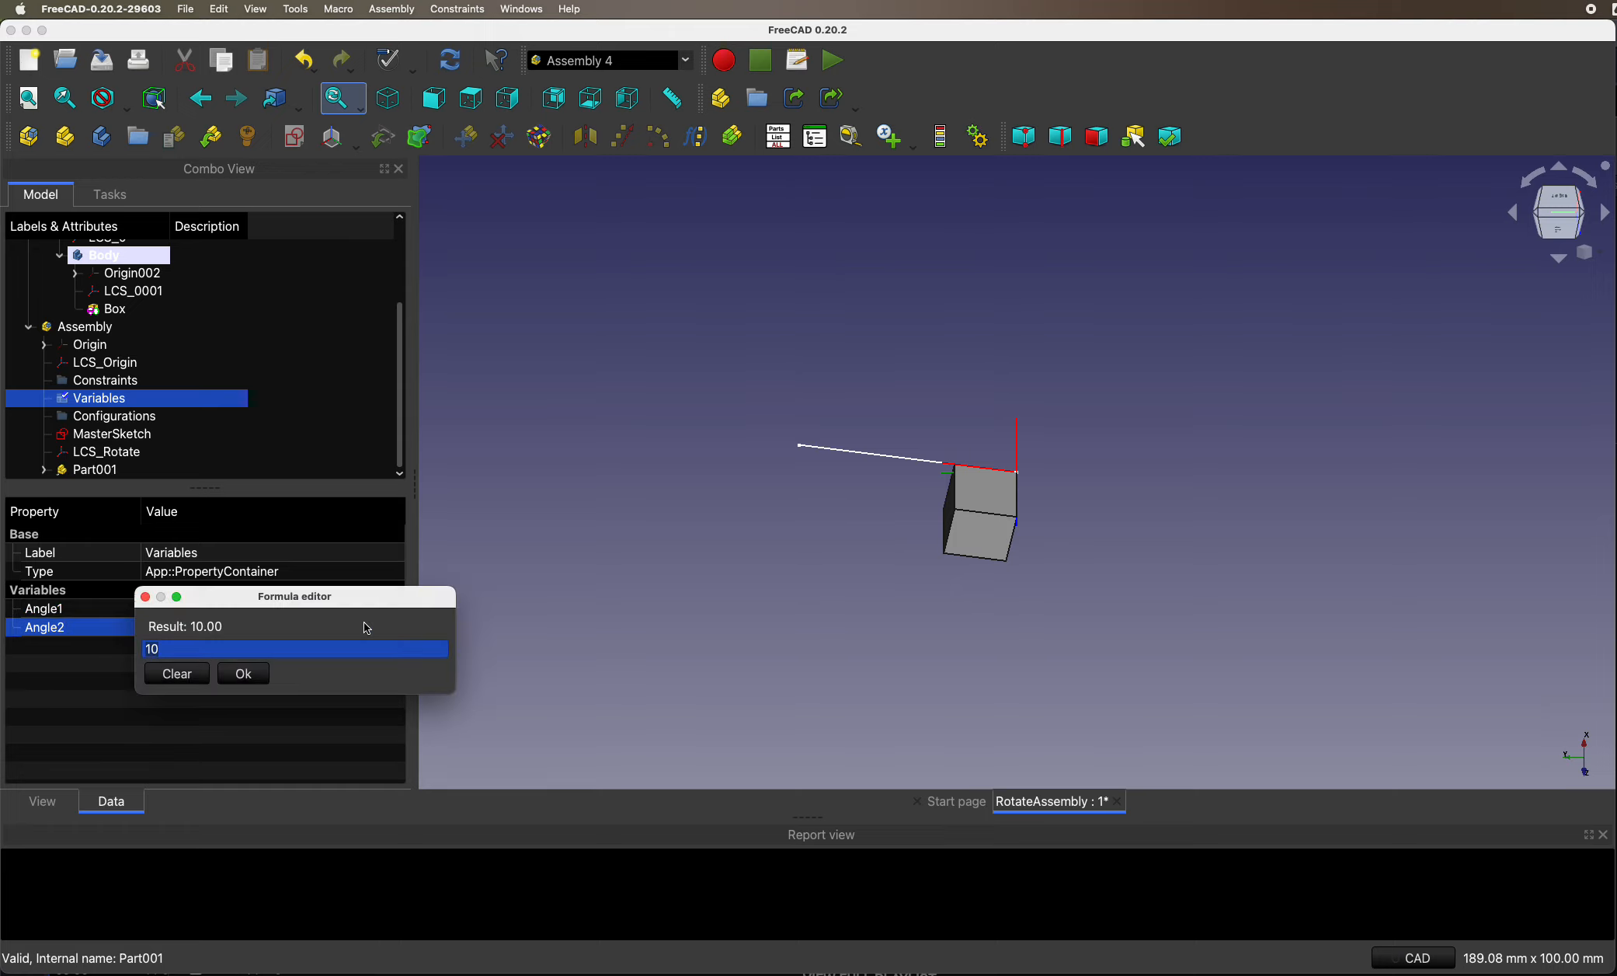
{"action": "left_click", "coordinate": [179, 682]}
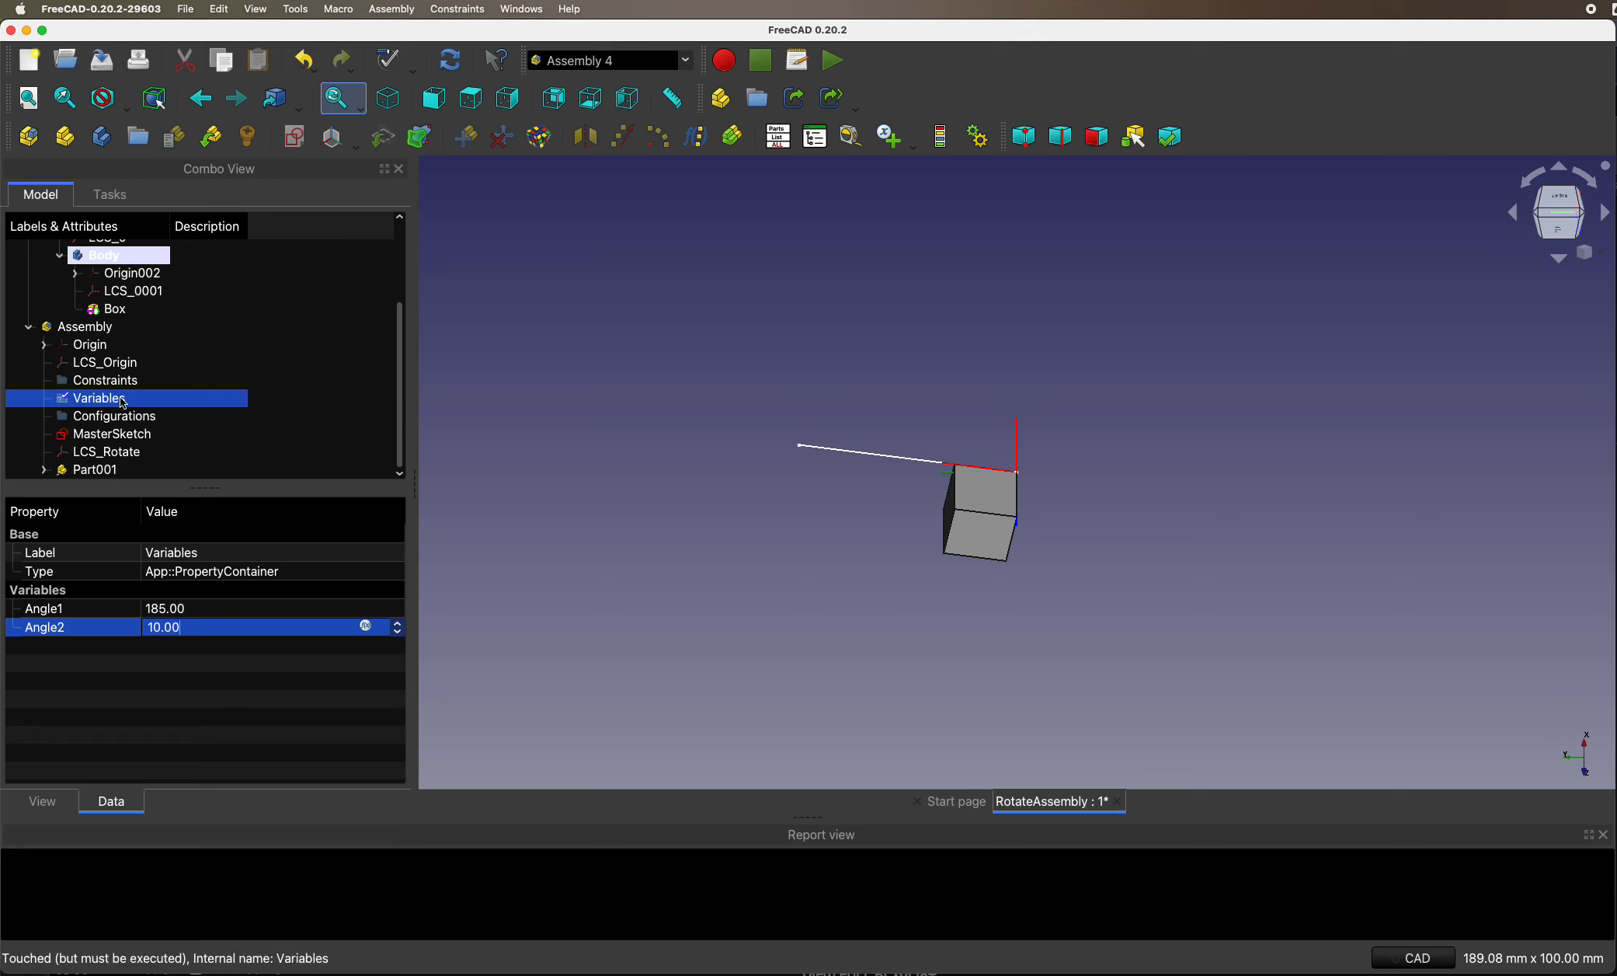
Run the assembly animation for Angle2 from 0 to 360 and move the dialog aside to expose the cube
{"action": "left_click", "coordinate": [984, 142]}
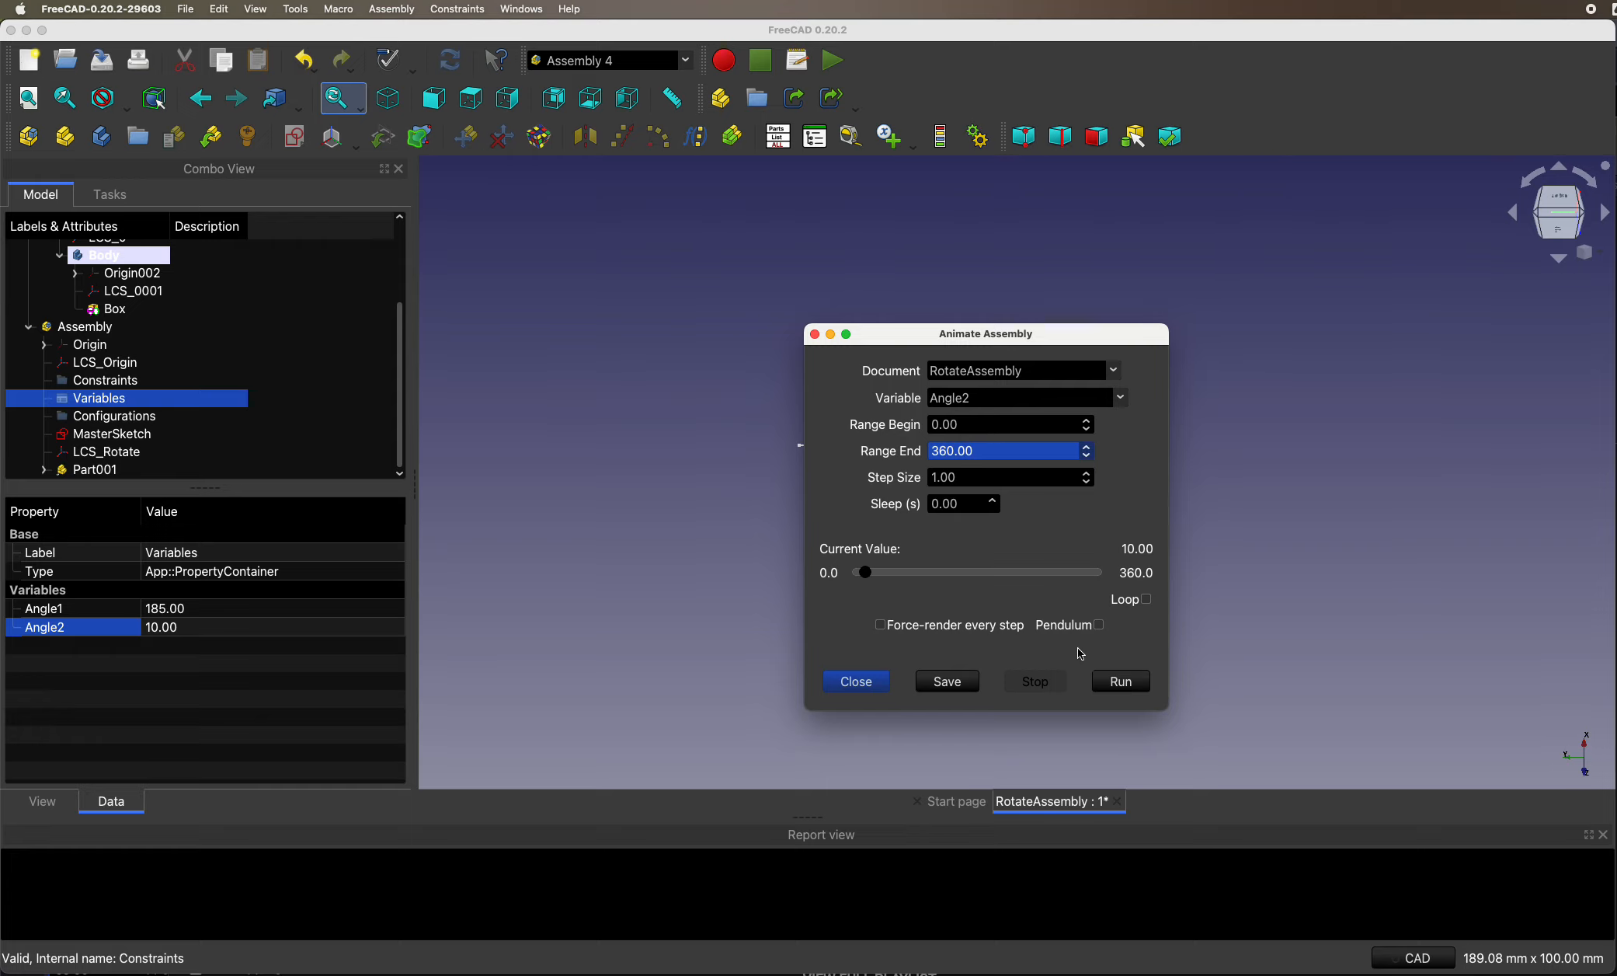
{"action": "left_click", "coordinate": [1144, 689]}
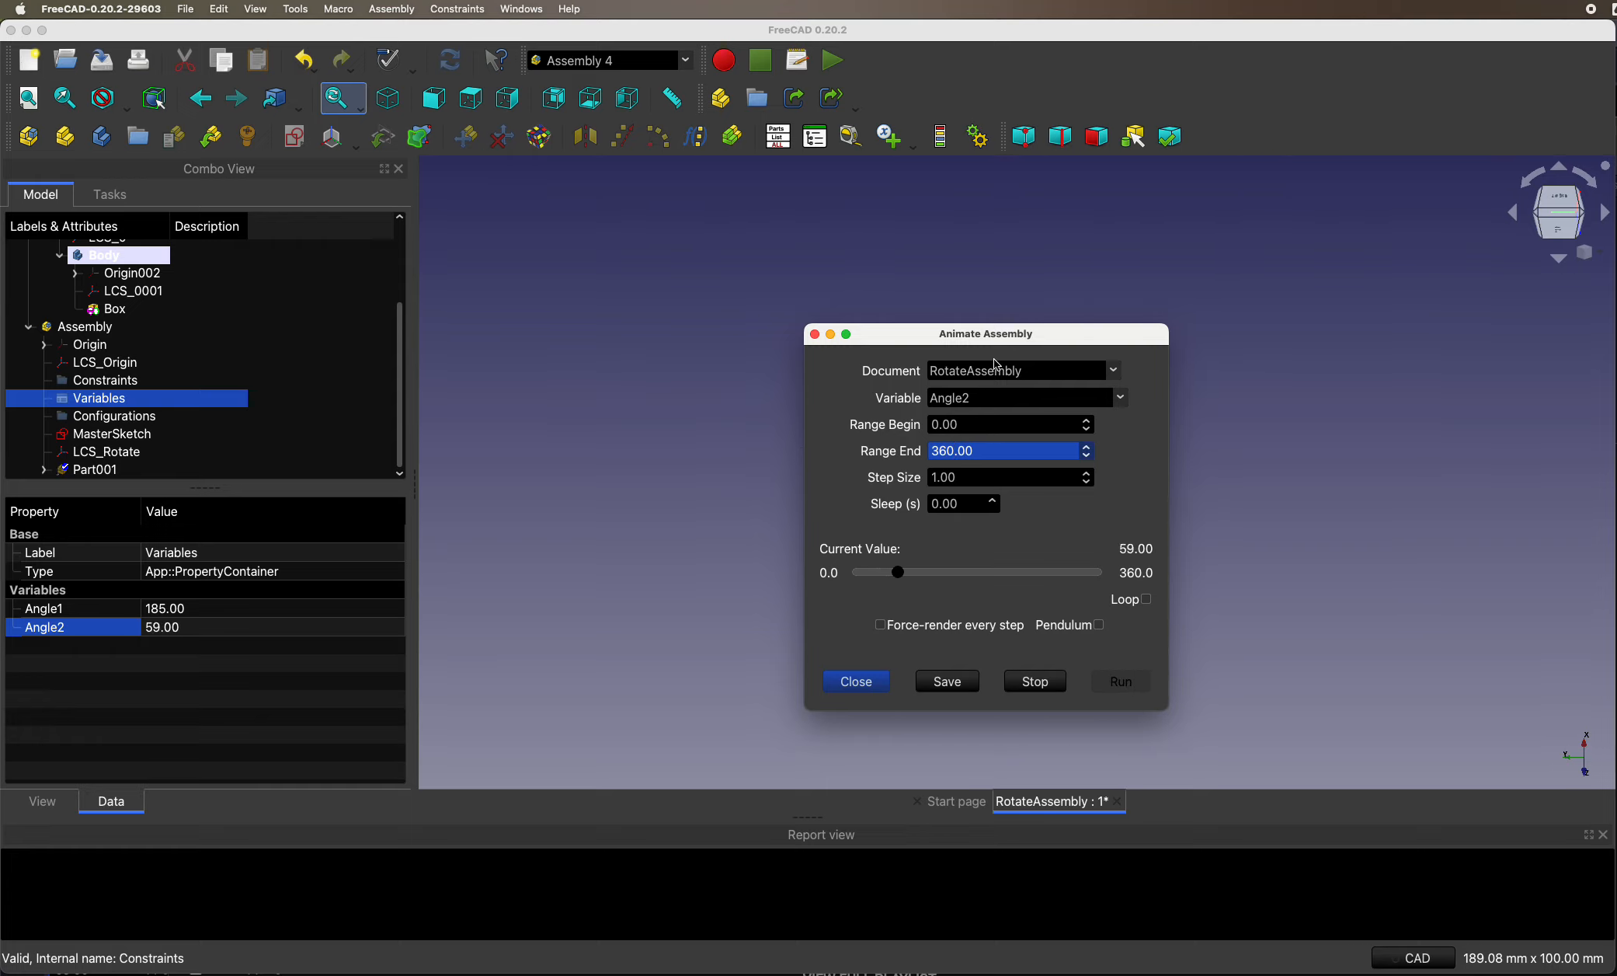
{"action": "left_click_drag", "start_coordinate": [998, 343], "coordinate": [814, 207]}
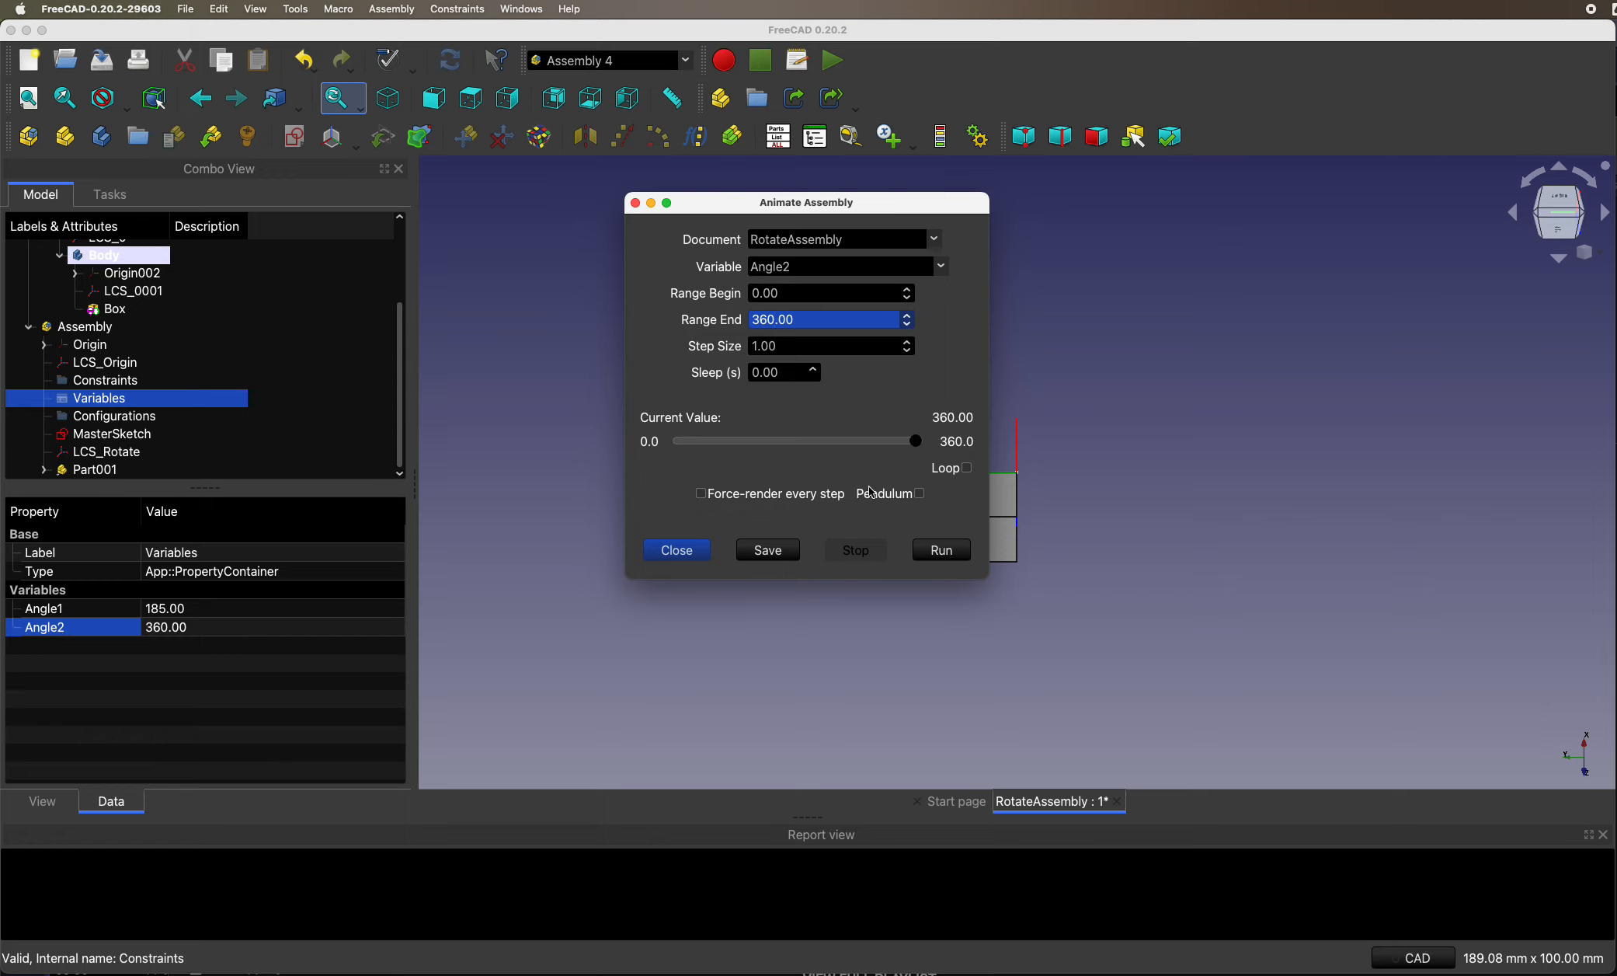
{"action": "left_click_drag", "start_coordinate": [845, 214], "coordinate": [716, 234]}
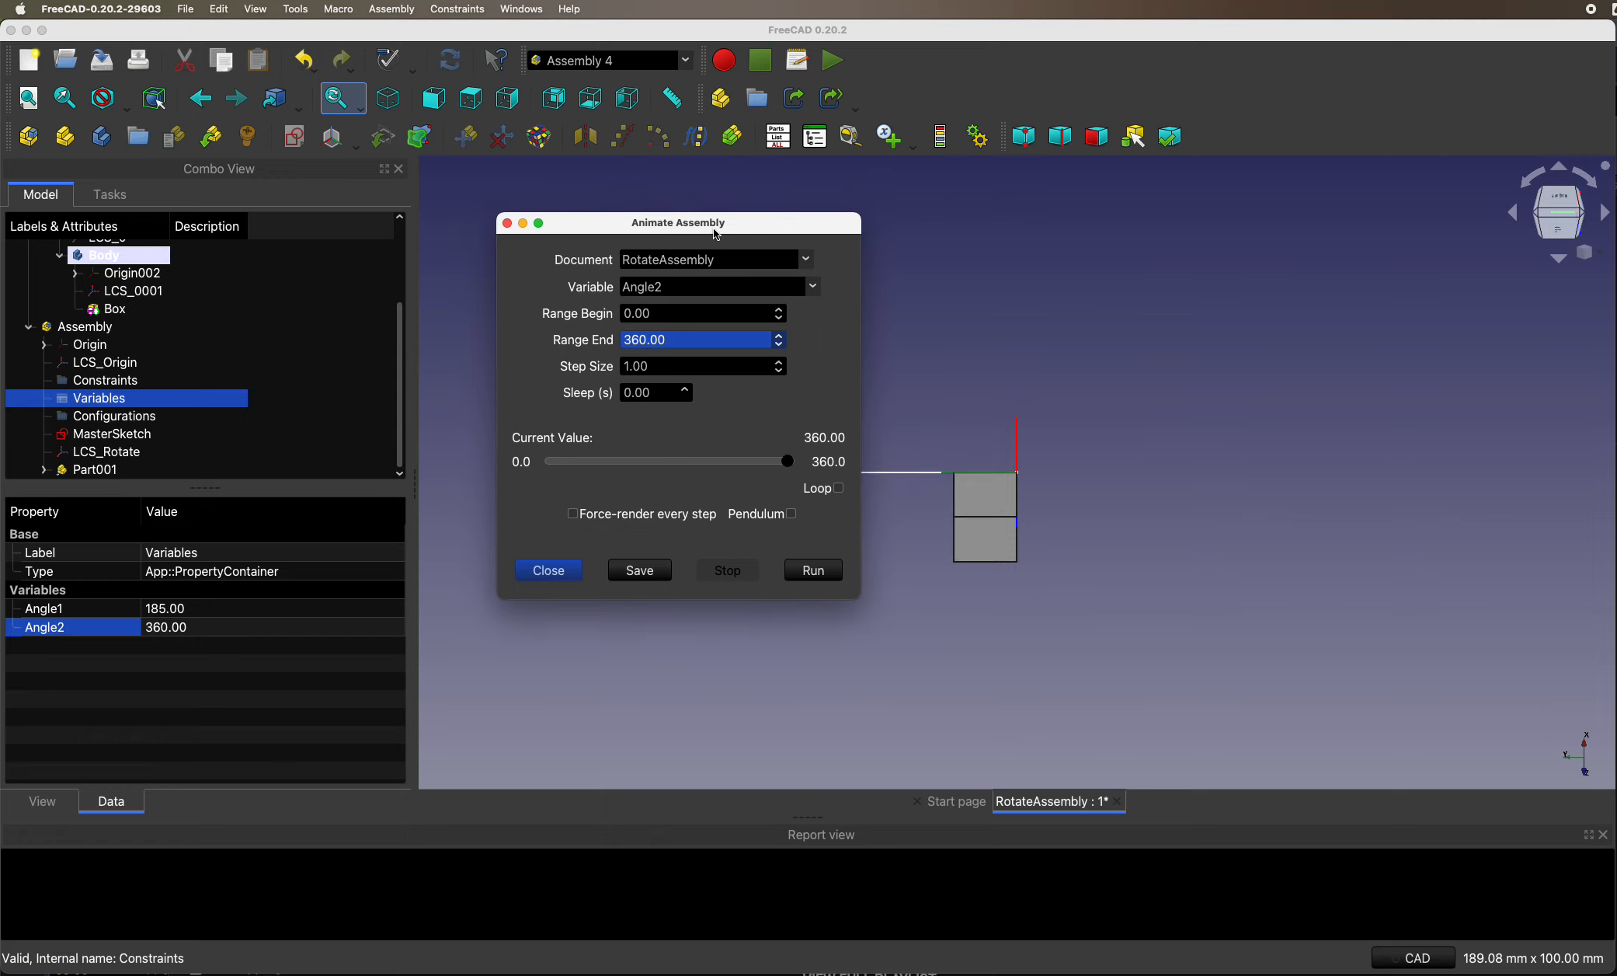